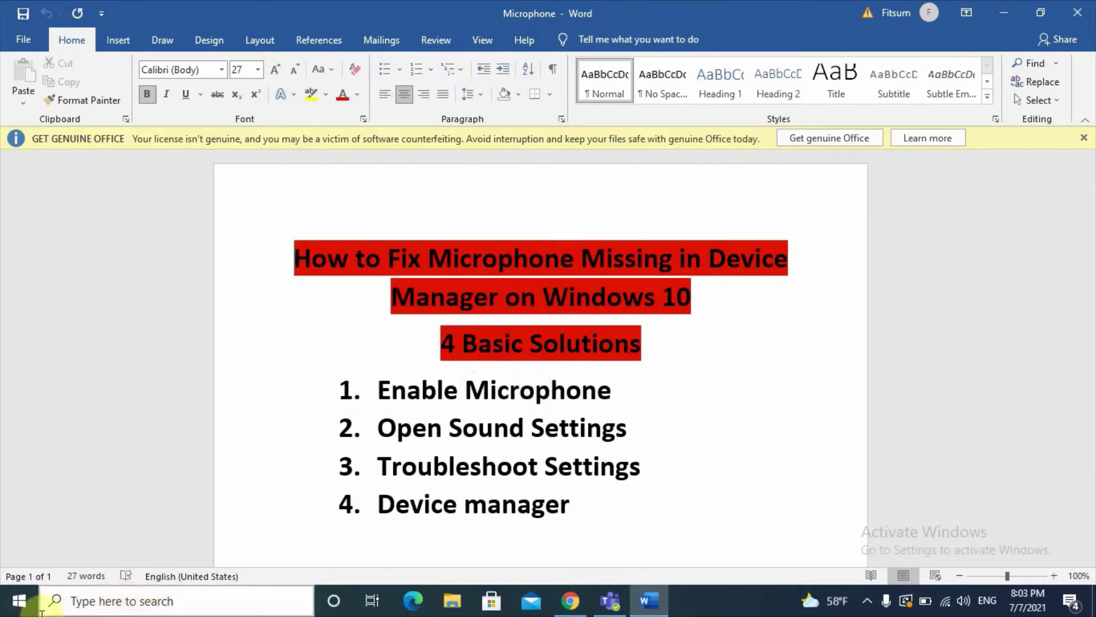
- Search Windows for the Settings app, open it and minimize the Magnifier window
left_click(75, 600)
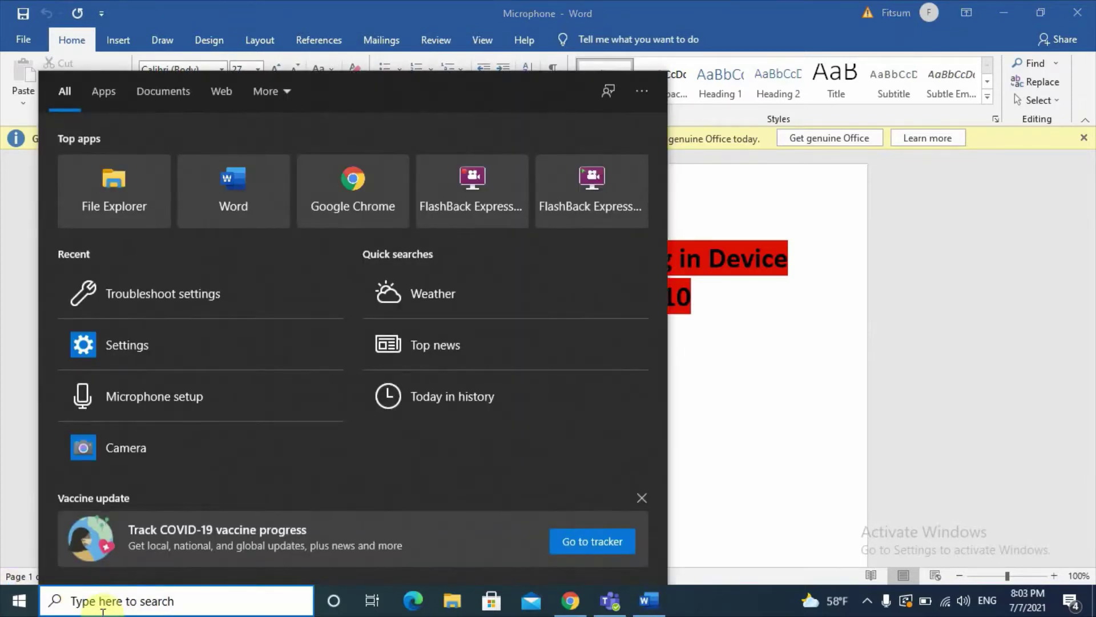
type("se")
key("super+plus")
type("tt")
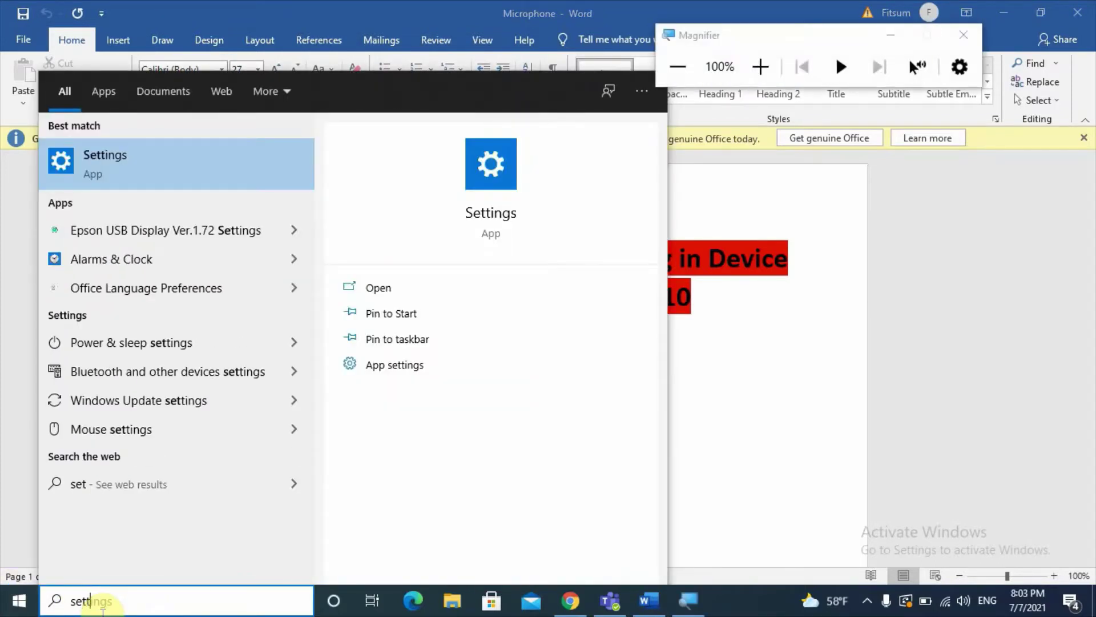
key("super+plus")
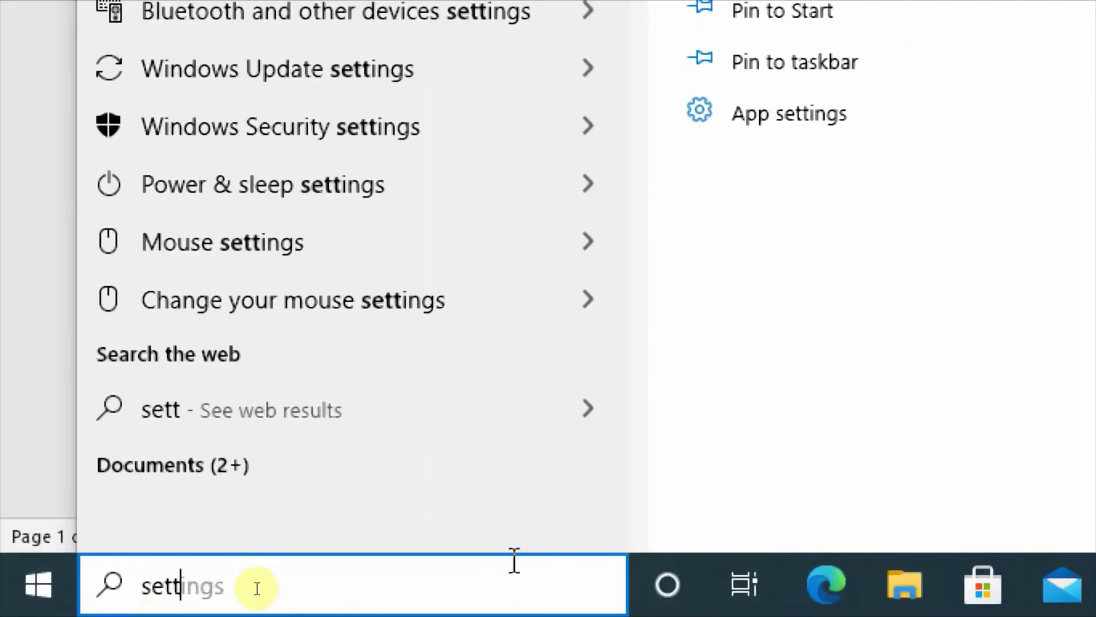
type("ting")
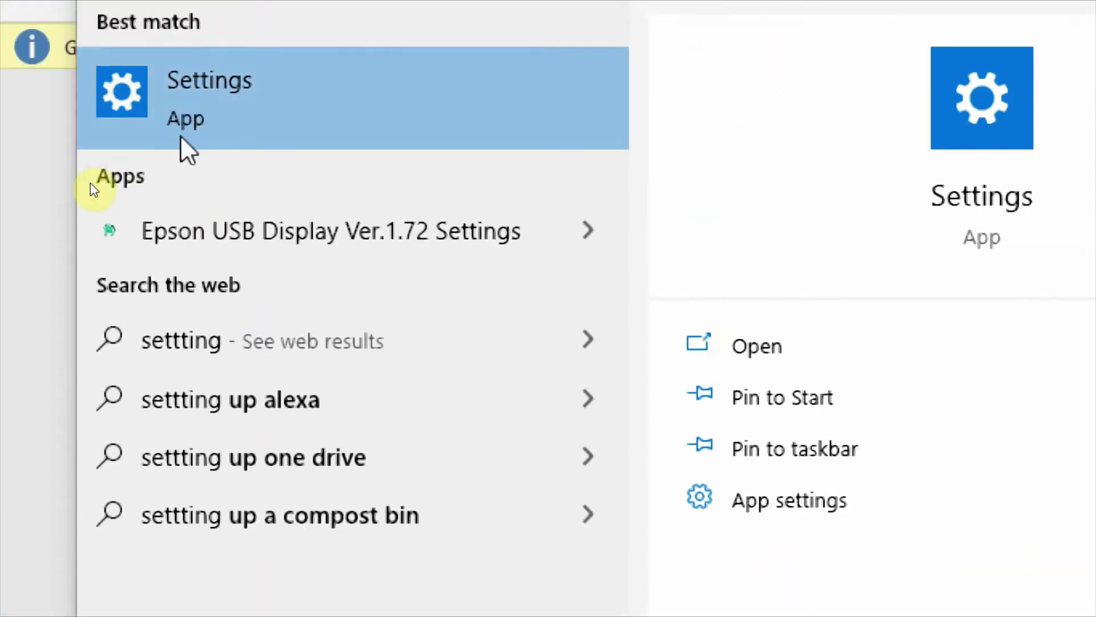
left_click(203, 103)
key("super+minus")
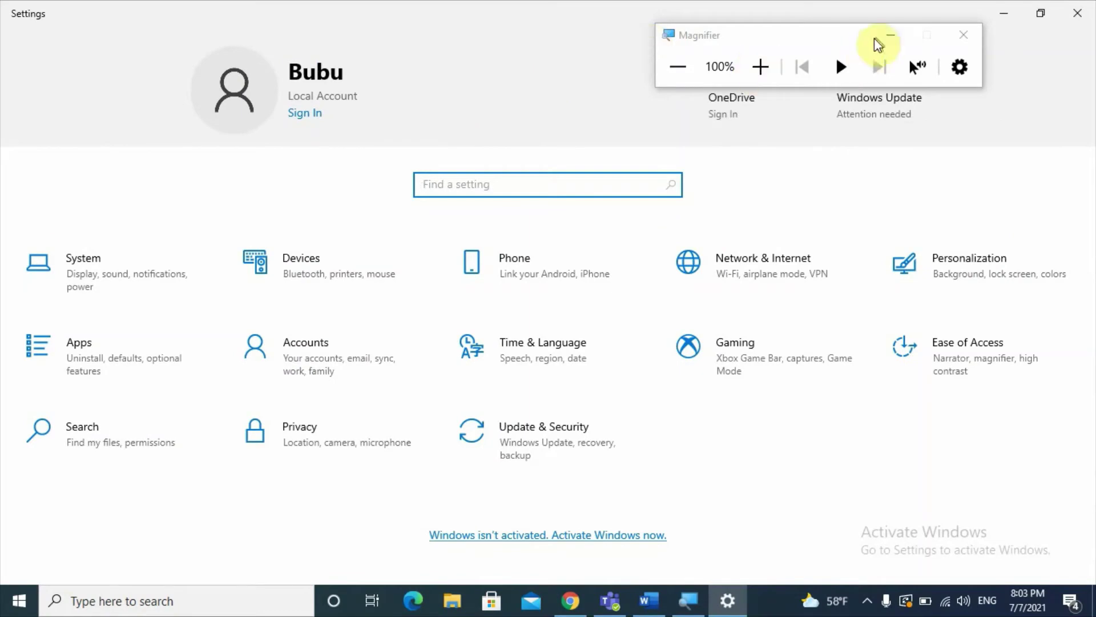
left_click(889, 36)
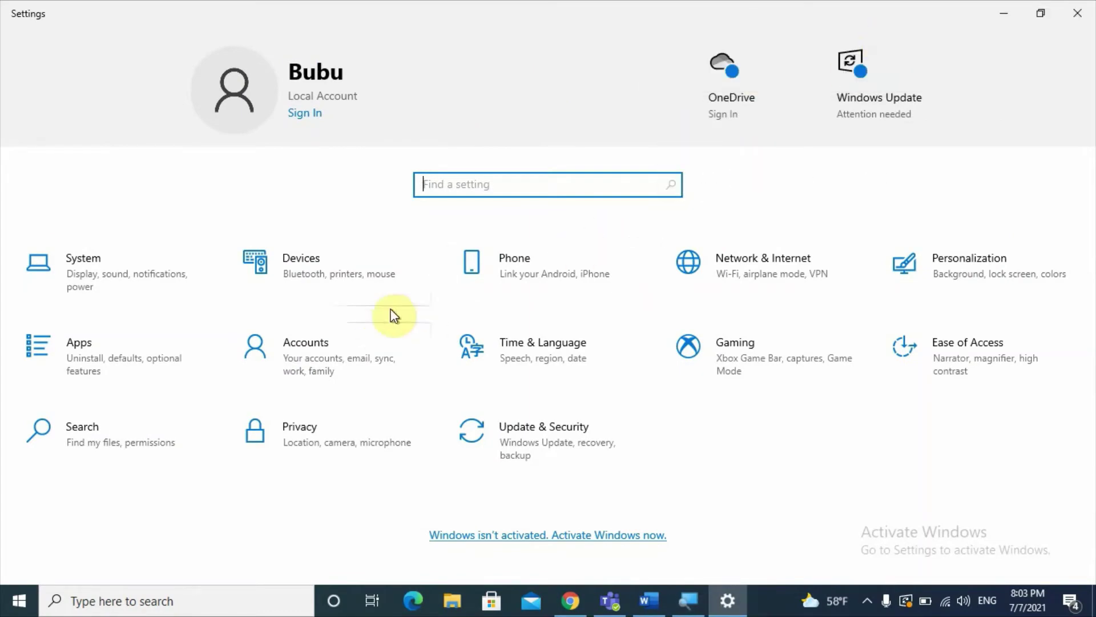
- Open the Microphone app-permission page in the Privacy settings
key("super+plus")
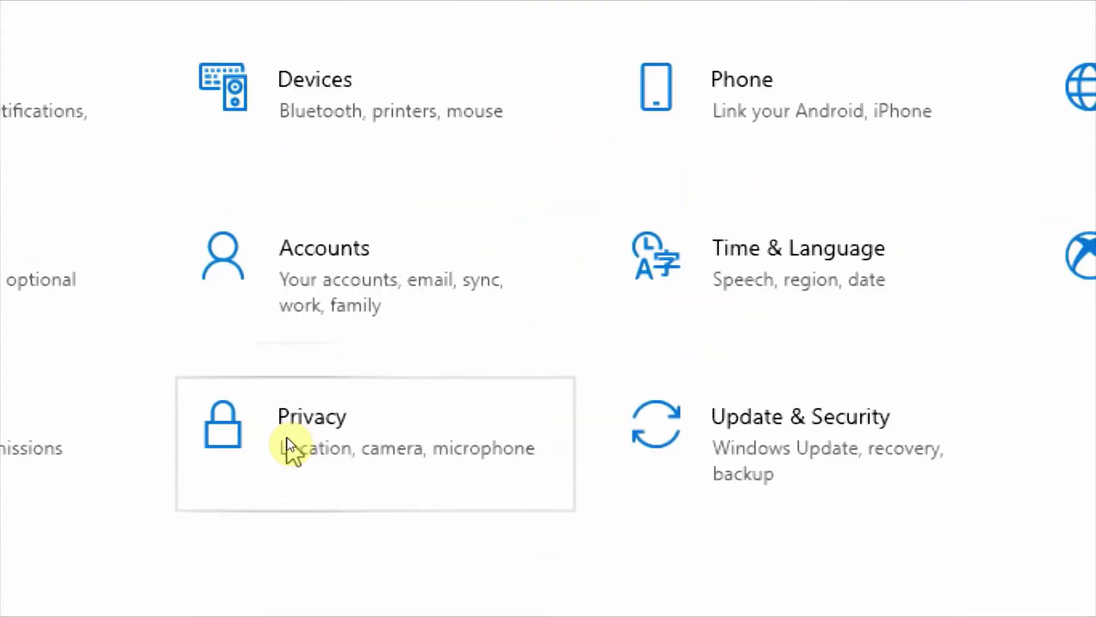
left_click(309, 428)
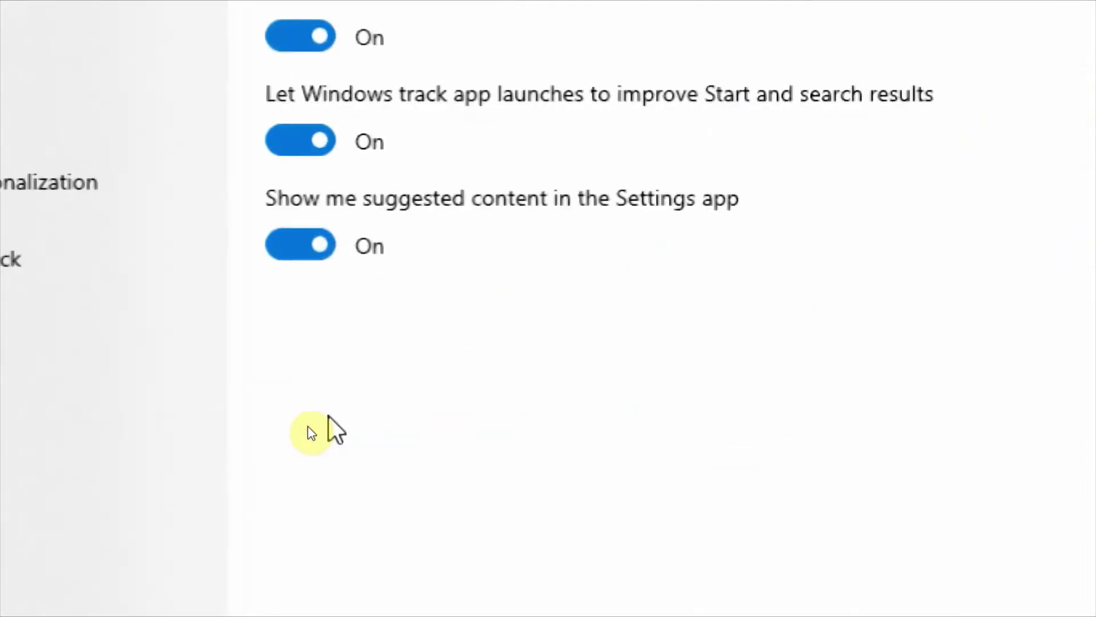
key("super+minus")
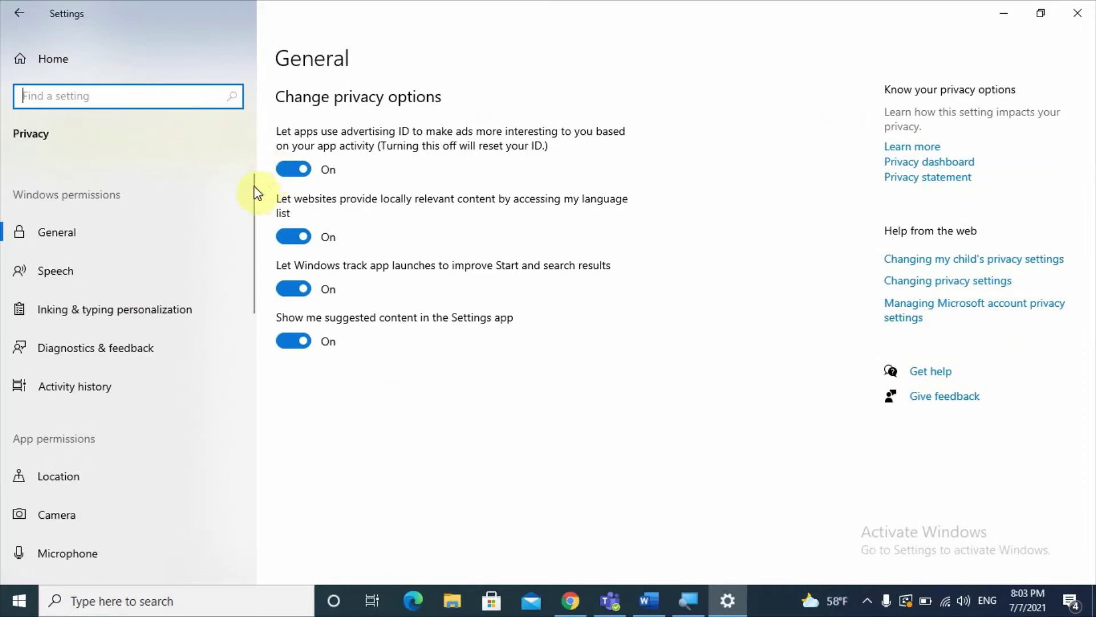
left_click_drag(252, 190, 249, 265)
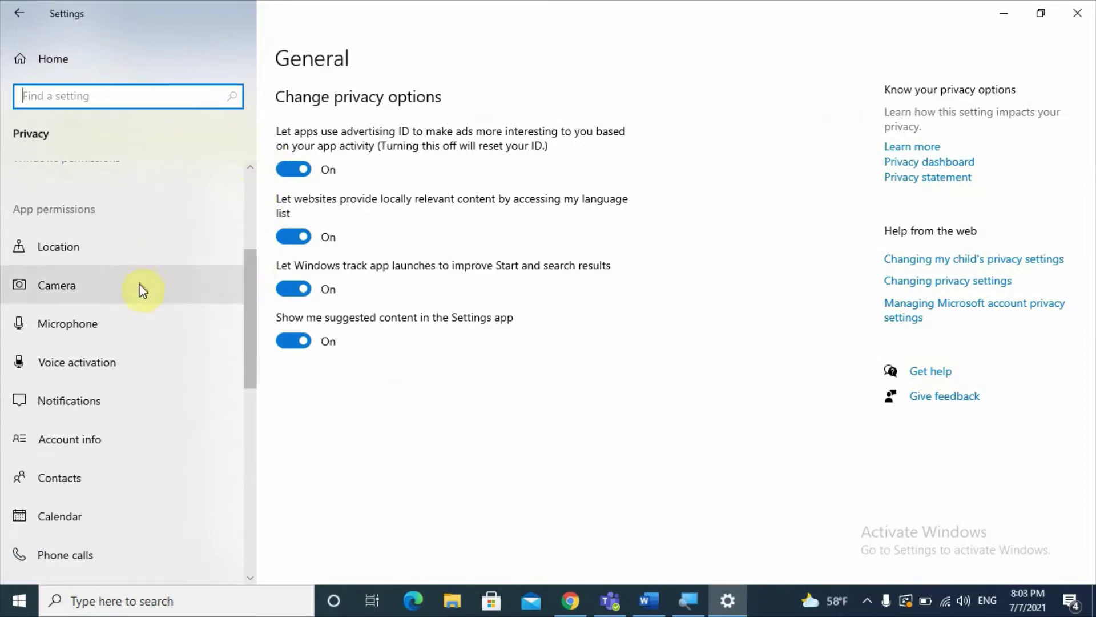
left_click(136, 323)
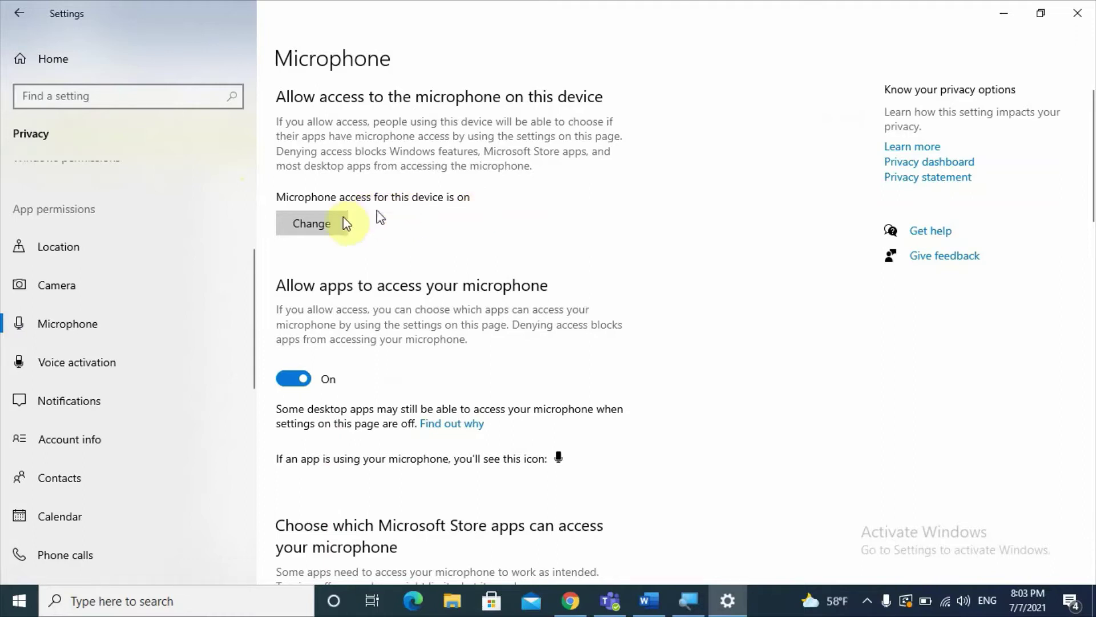
- Examine the device's microphone access switch and the Microsoft Store and desktop apps that can access the microphone
left_click(323, 227)
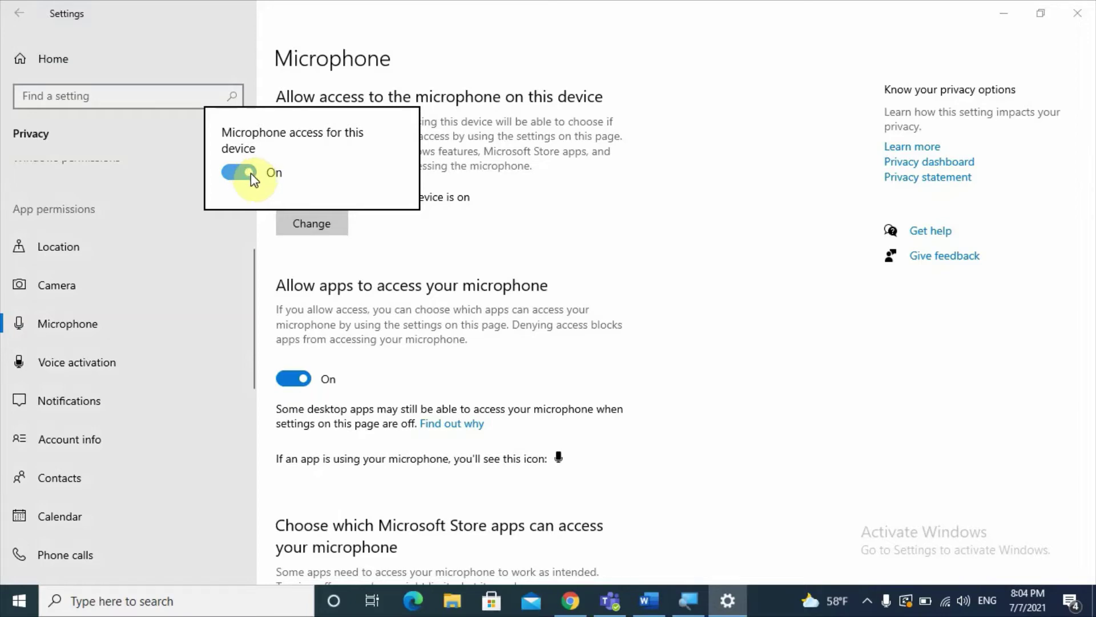
left_click(378, 226)
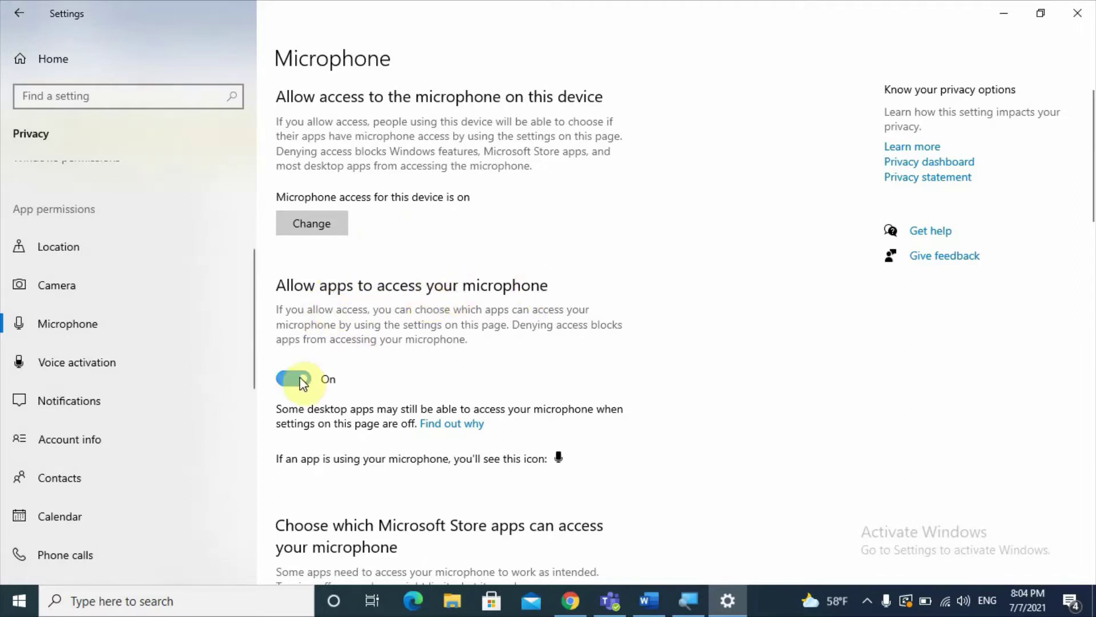
left_click_drag(1092, 155, 1087, 237)
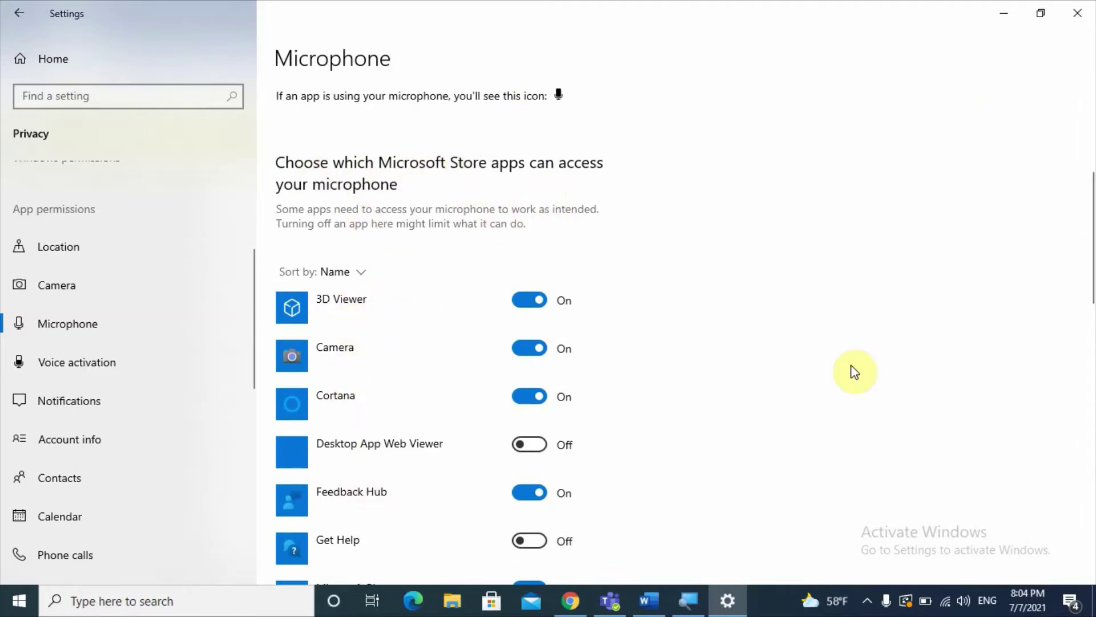
left_click_drag(1088, 276, 1091, 318)
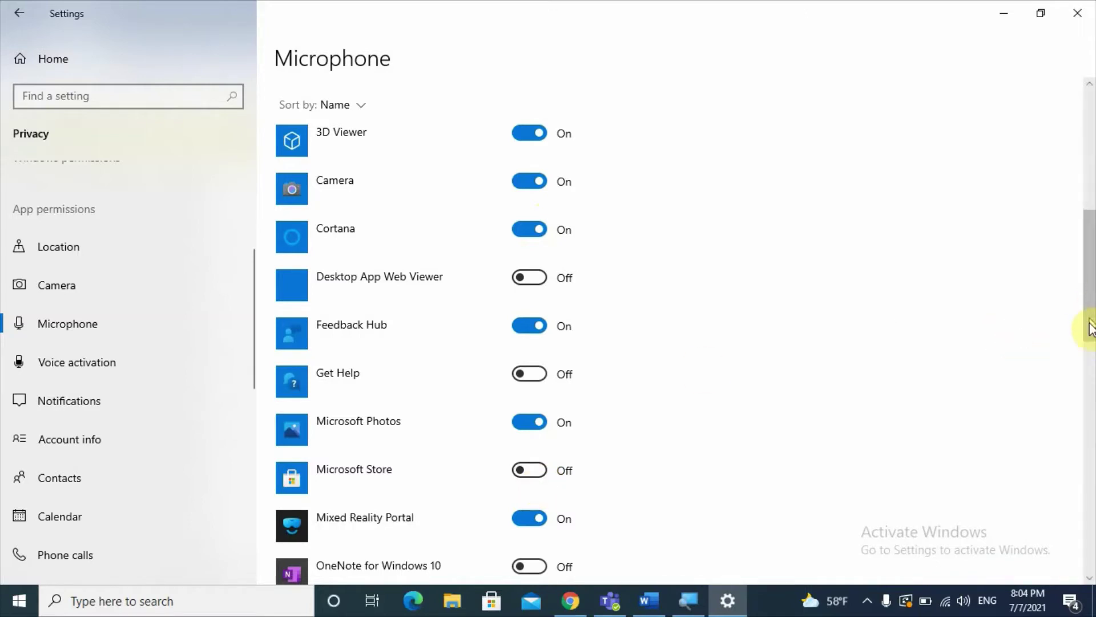
left_click_drag(1089, 334, 1088, 468)
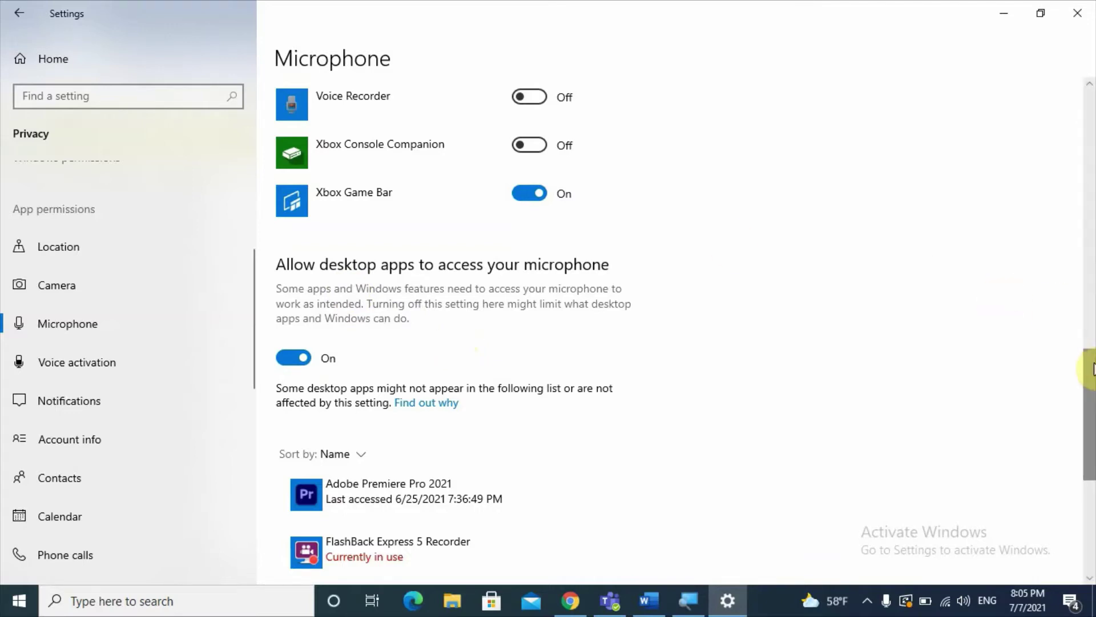
left_click_drag(1090, 374, 1087, 396)
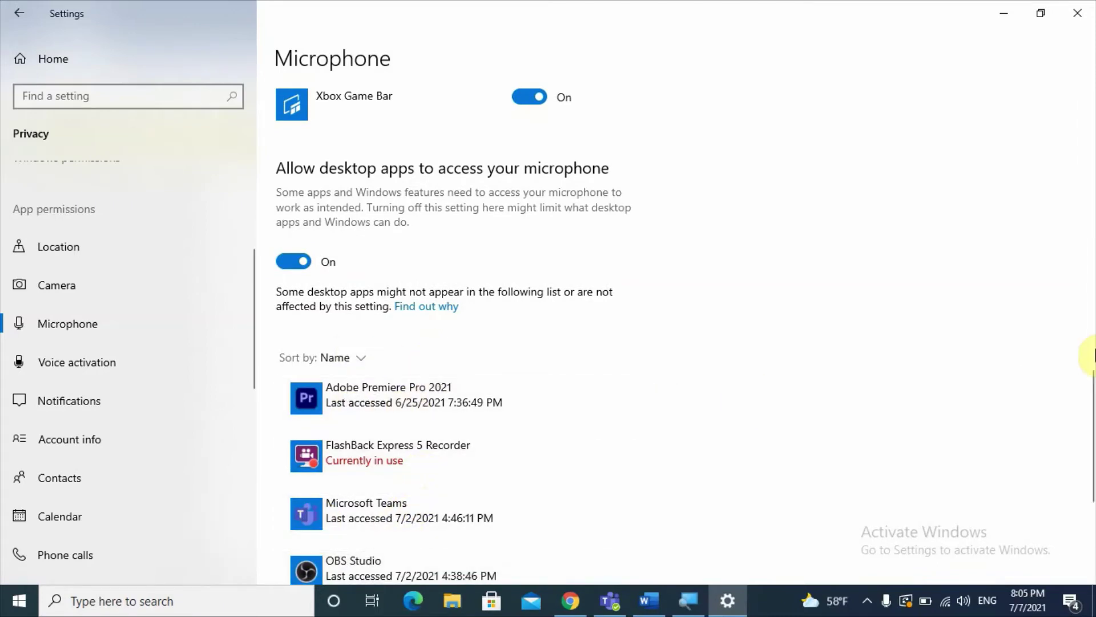
left_click(1091, 365)
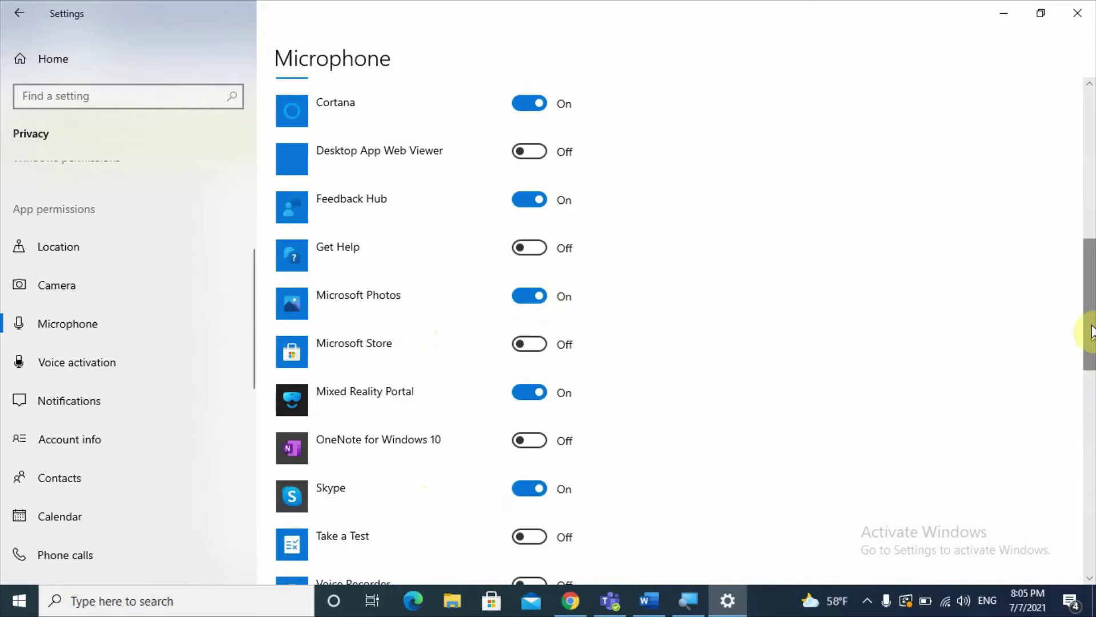
left_click_drag(1091, 362, 1092, 530)
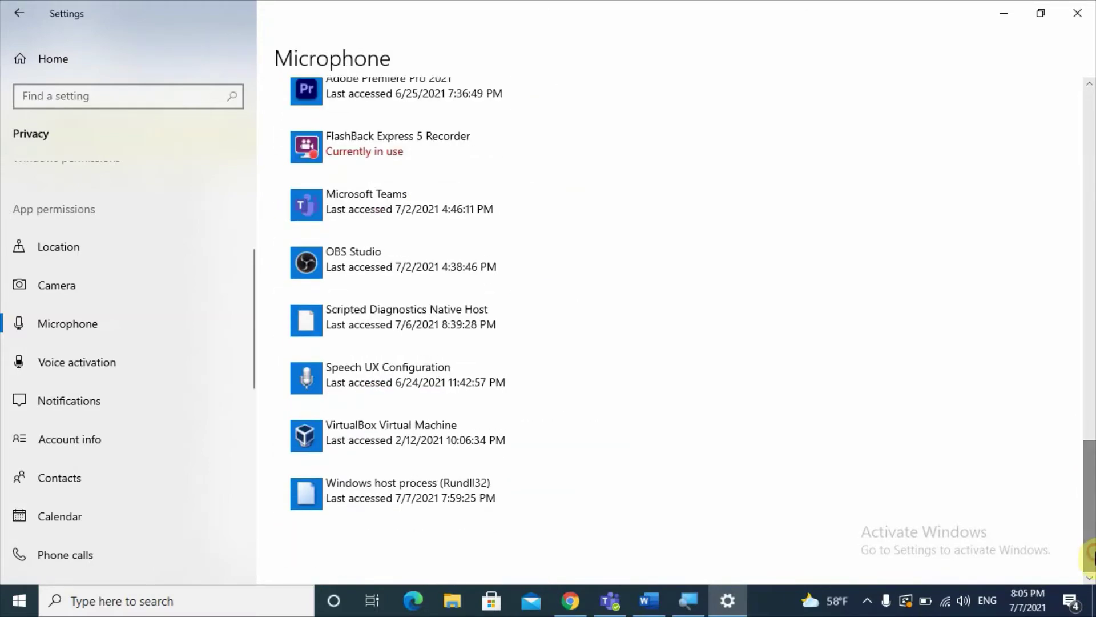
left_click(544, 495)
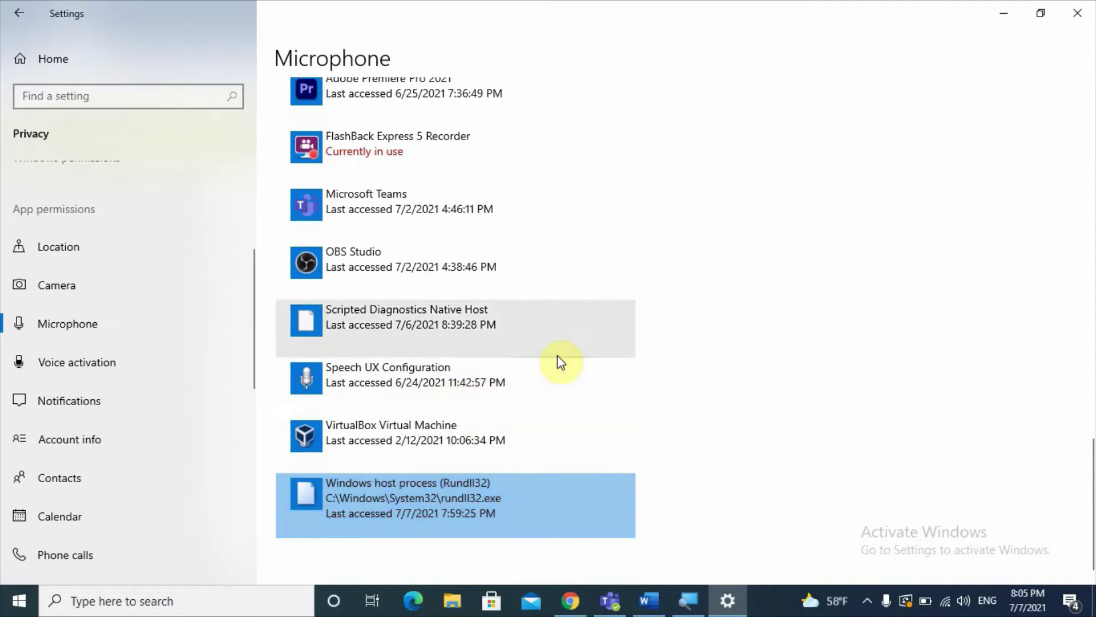
left_click_drag(1091, 483, 1090, 404)
left_click(432, 454)
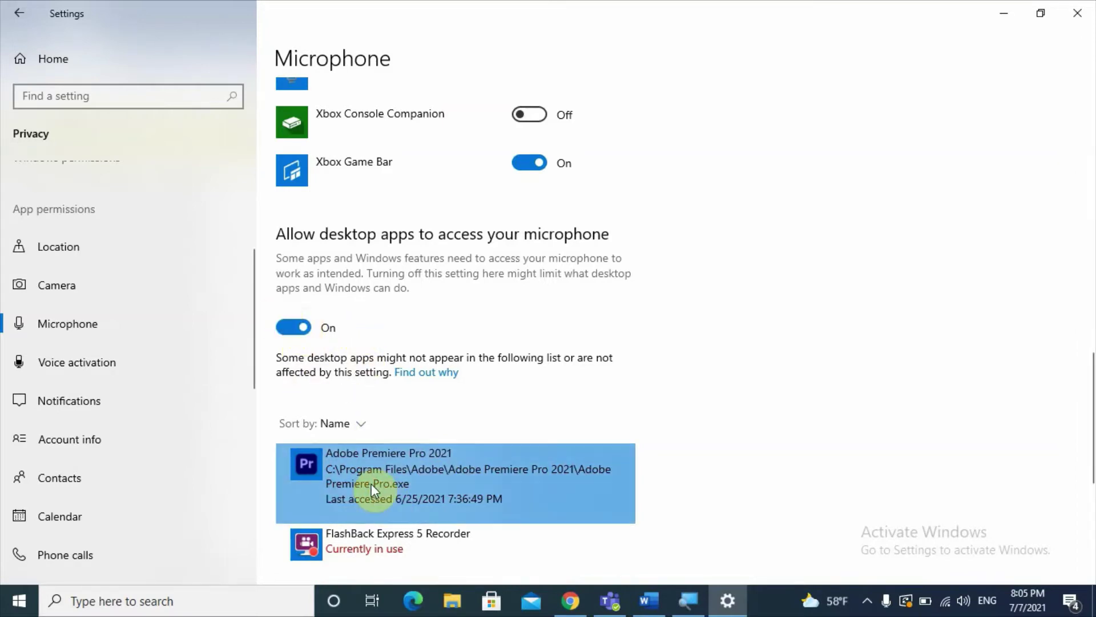
left_click_drag(1092, 394, 1092, 448)
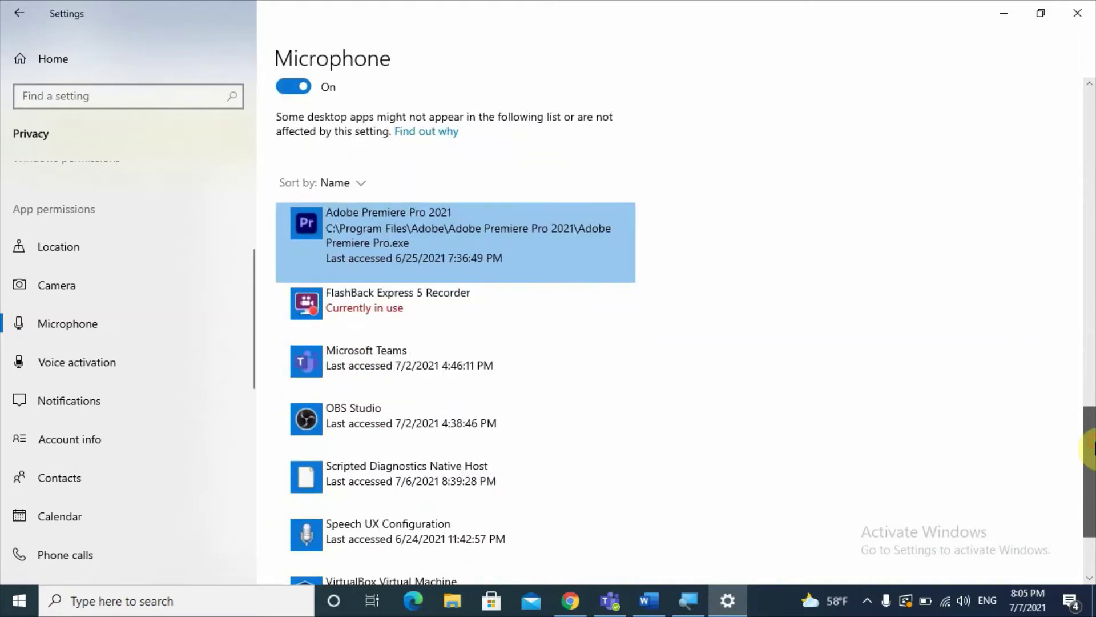
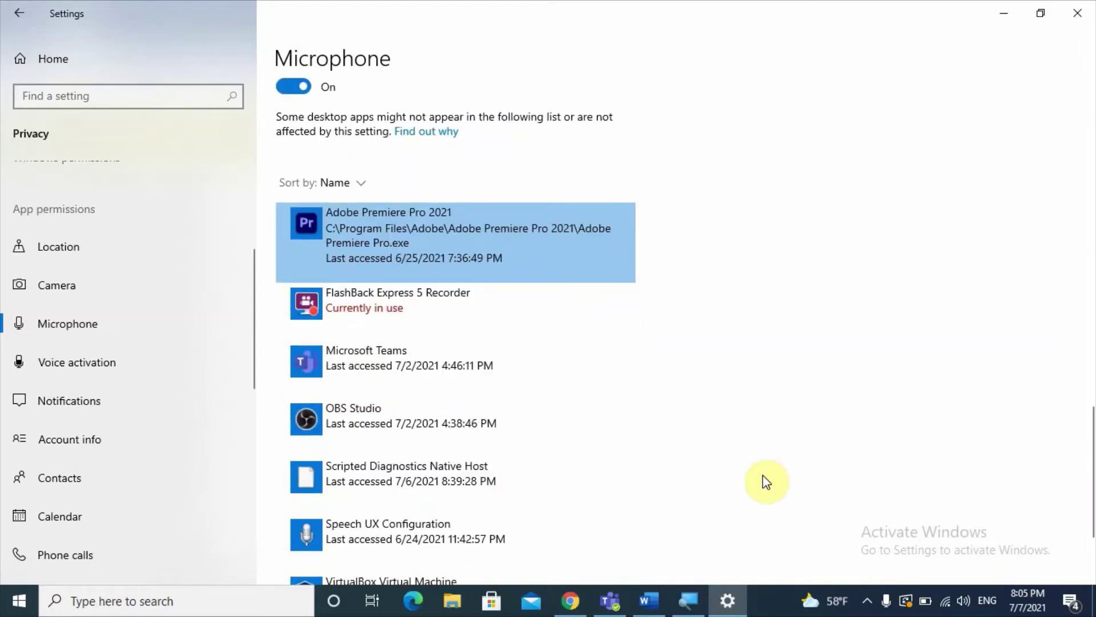
- Open the system Sound settings and show the recording devices in the Sound Control Panel
left_click(651, 601)
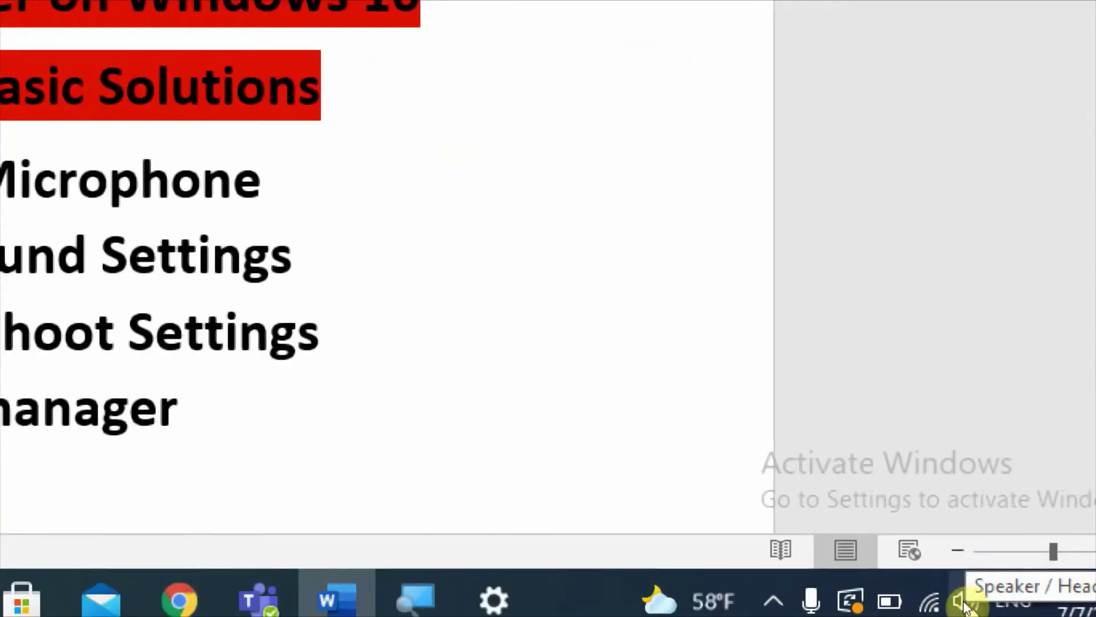
right_click(965, 605)
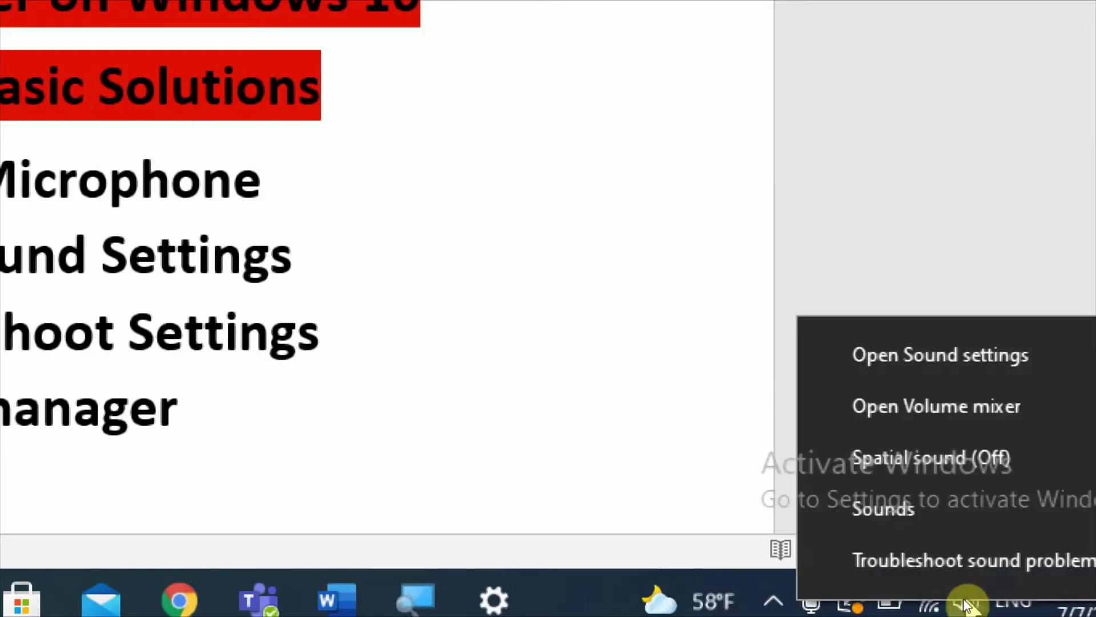
left_click(936, 365)
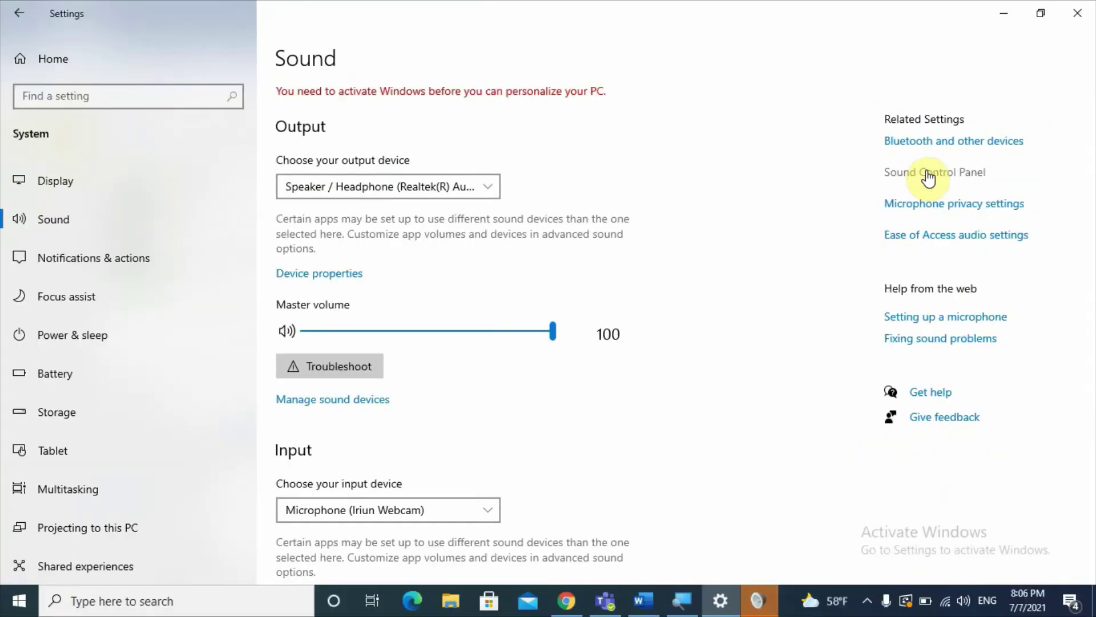
left_click(943, 175)
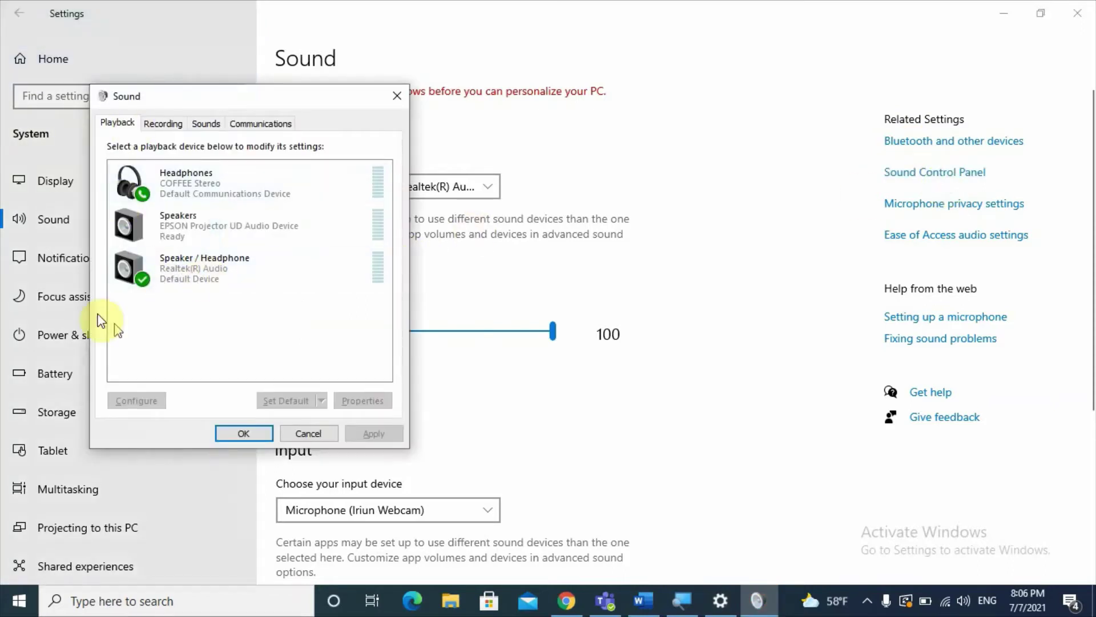
left_click(166, 124)
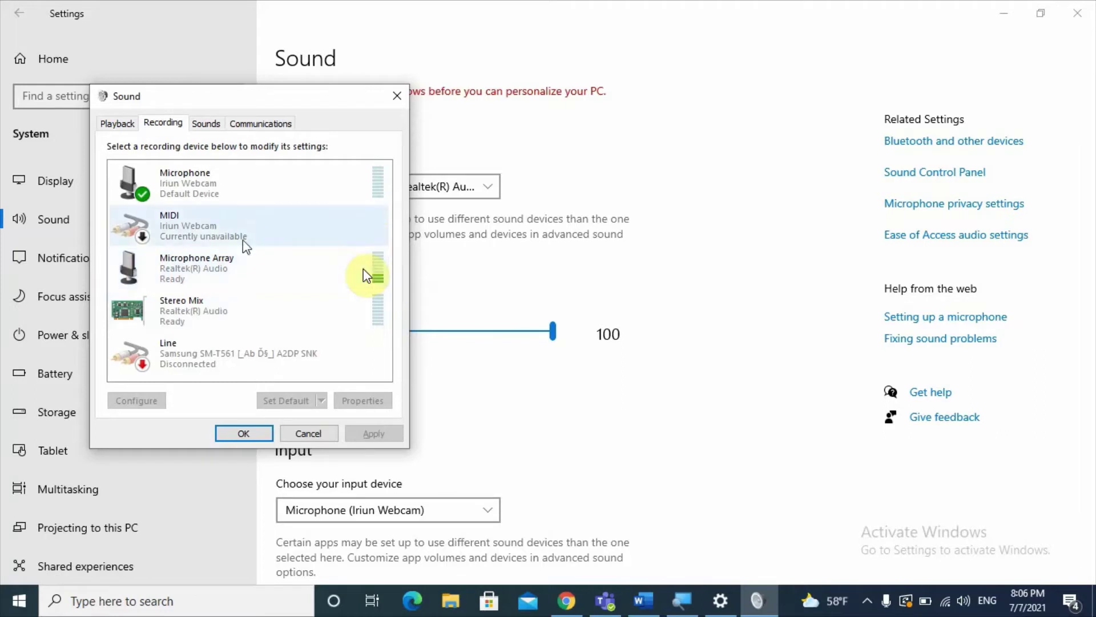
- Compare the Iriun Webcam Microphone with the Realtek Microphone Array among the recording devices
left_click(237, 188)
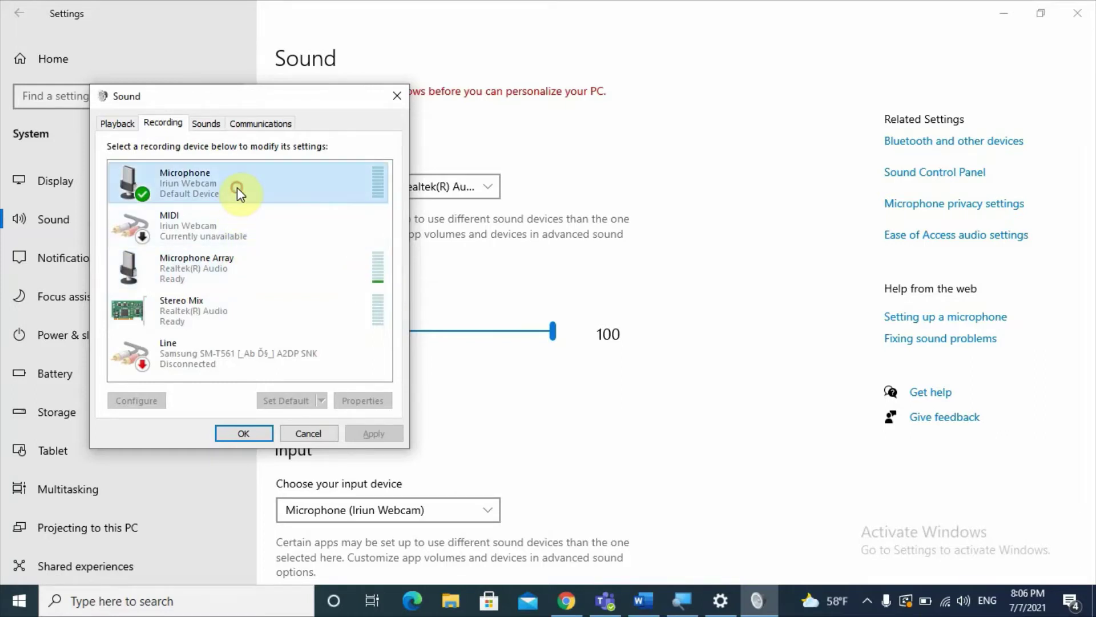
left_click(198, 269)
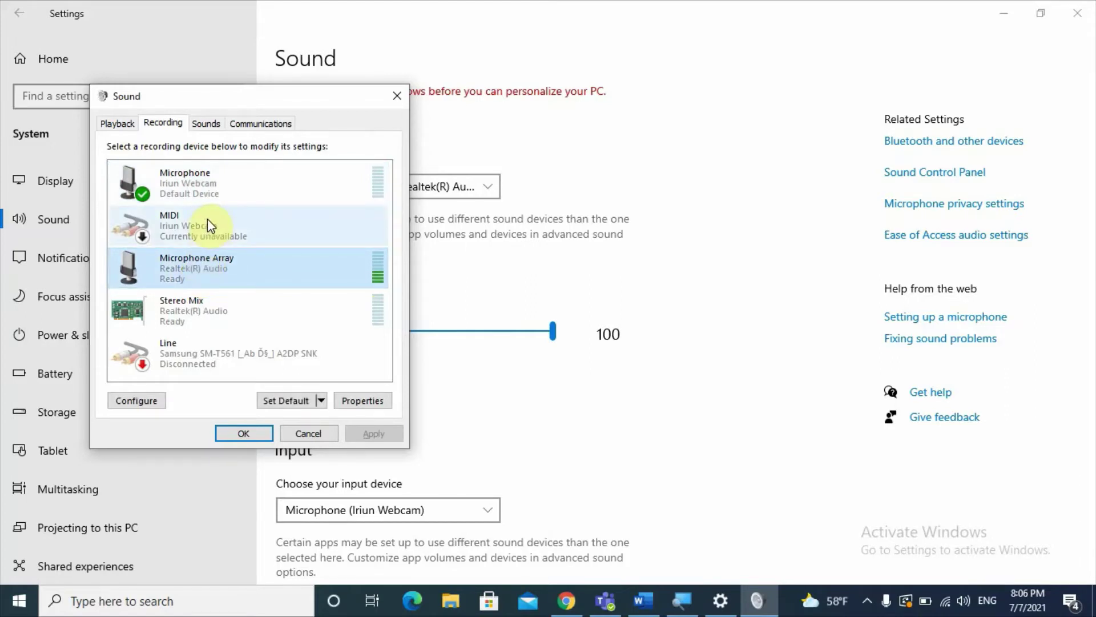
left_click(219, 190)
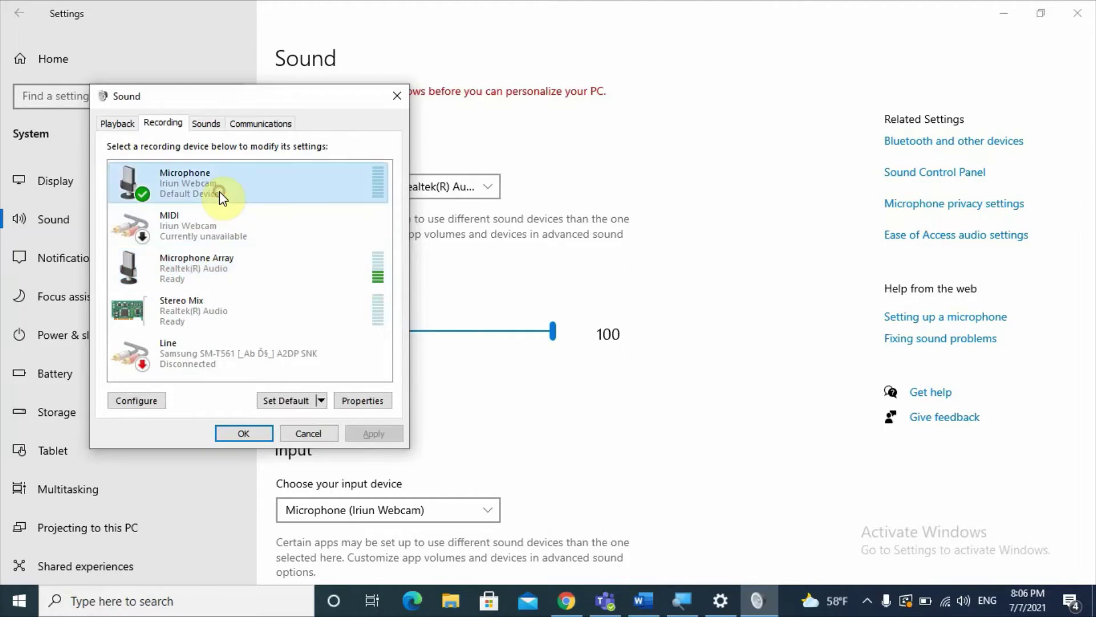
left_click(194, 273)
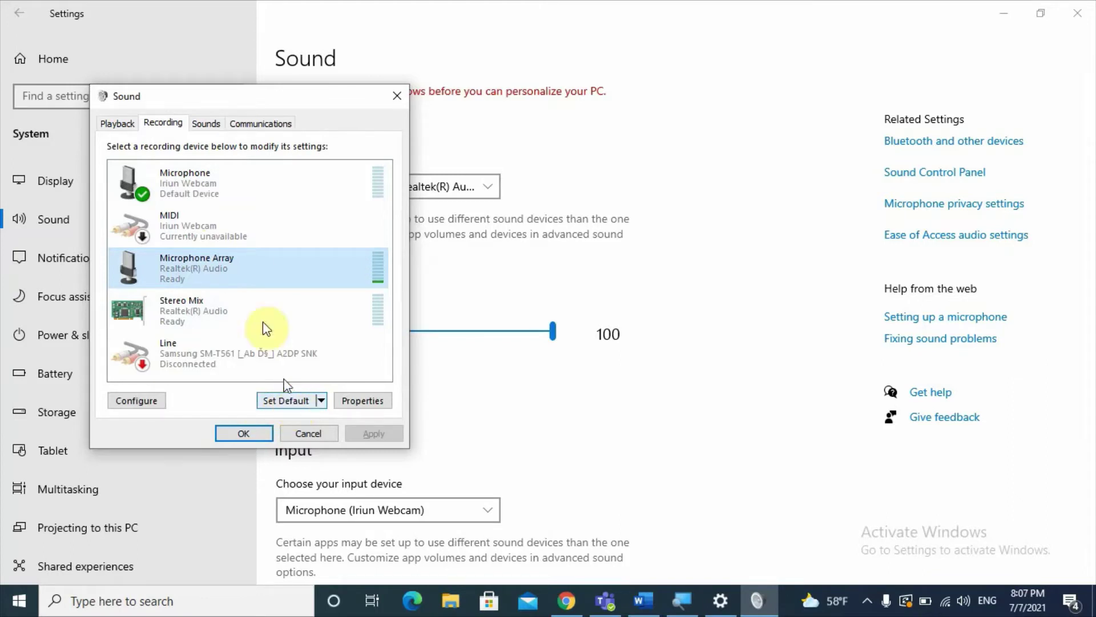
- Check the display options for disabled and disconnected devices in the recording device list
right_click(388, 365)
right_click(337, 379)
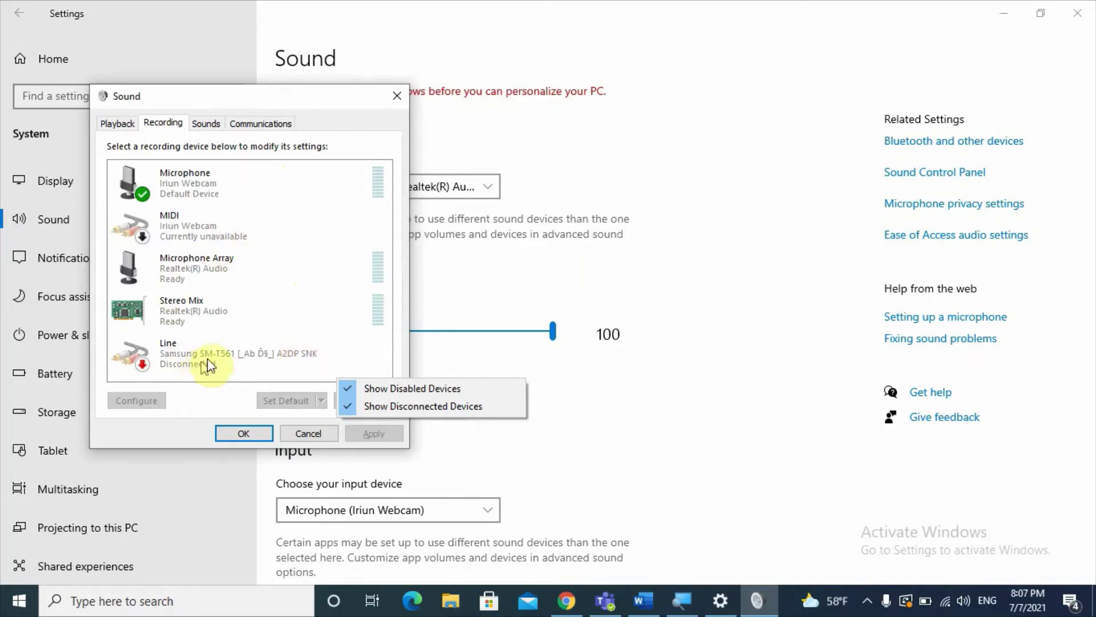
left_click(400, 360)
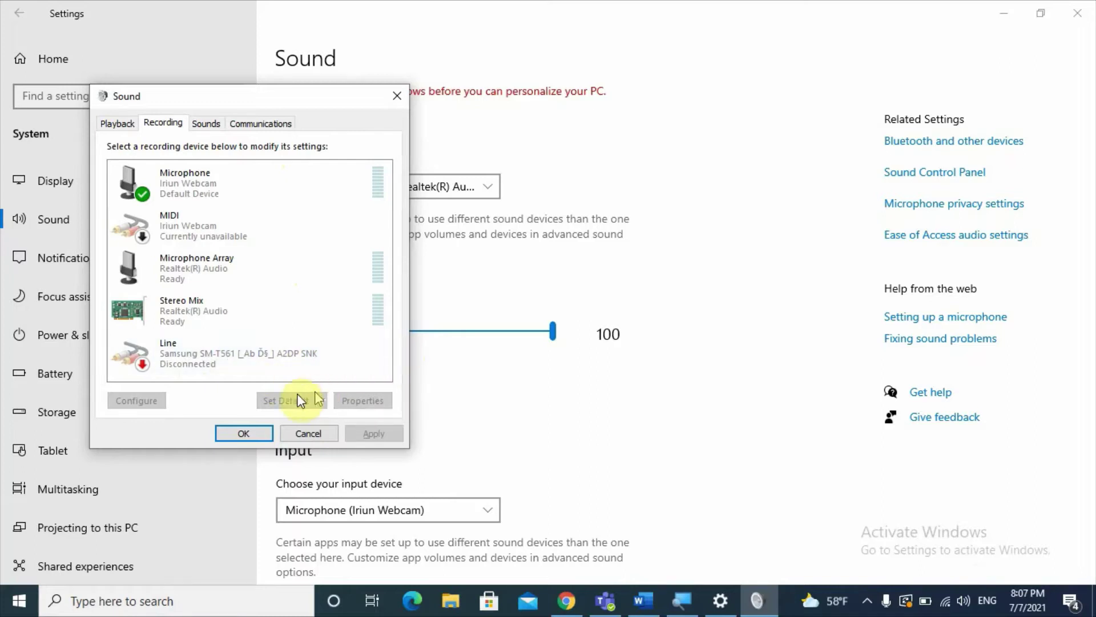
- Open the properties of the Realtek Microphone Array and review its general and listening settings
left_click(245, 284)
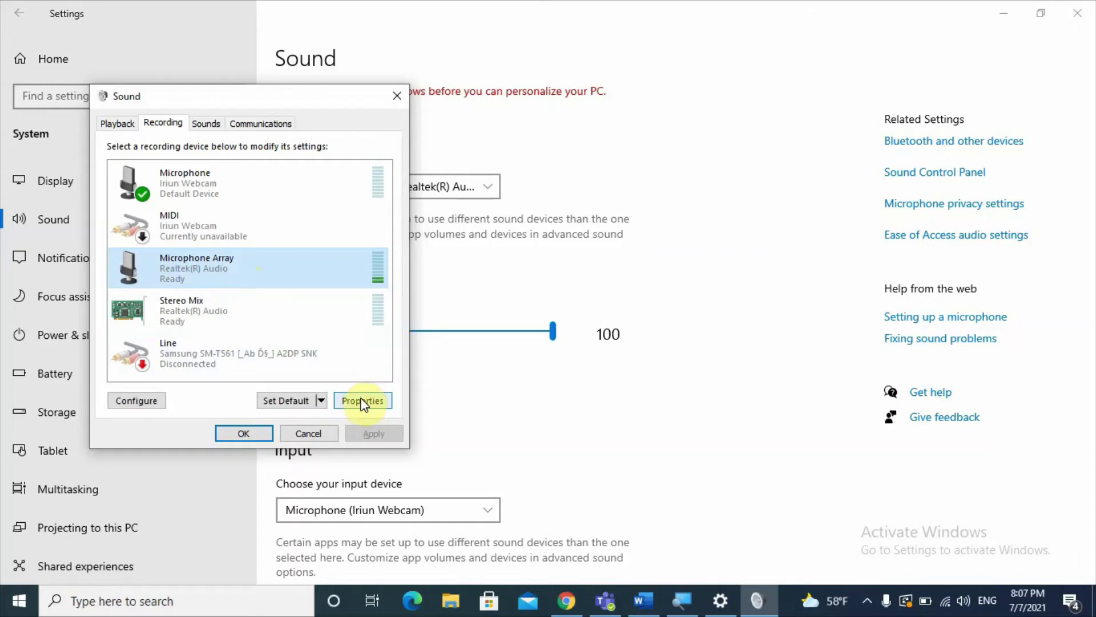
left_click(361, 401)
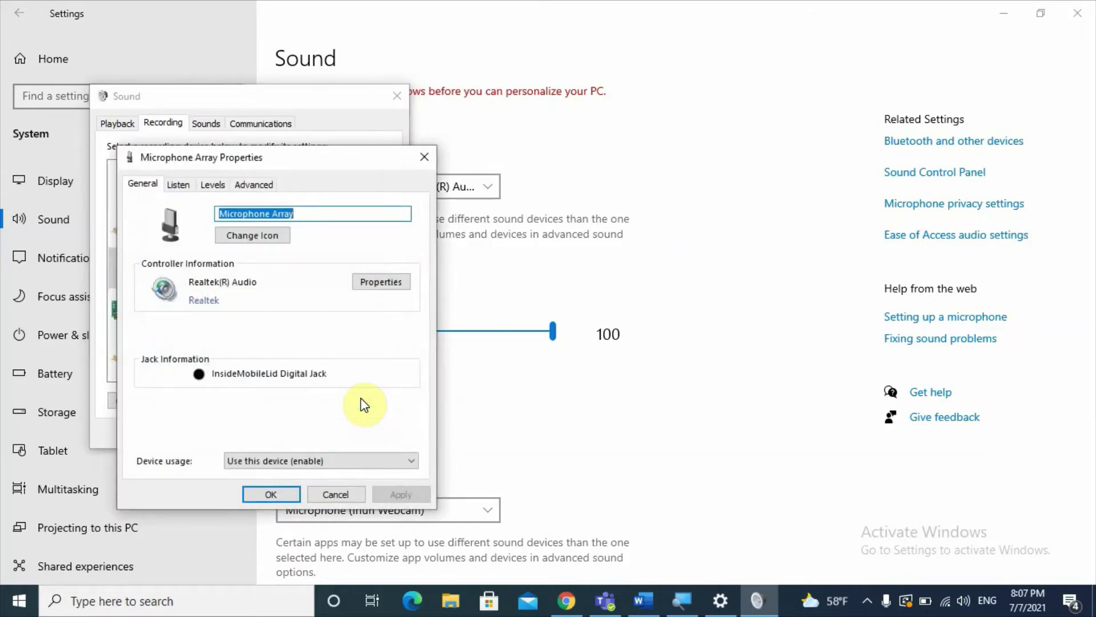
left_click(178, 184)
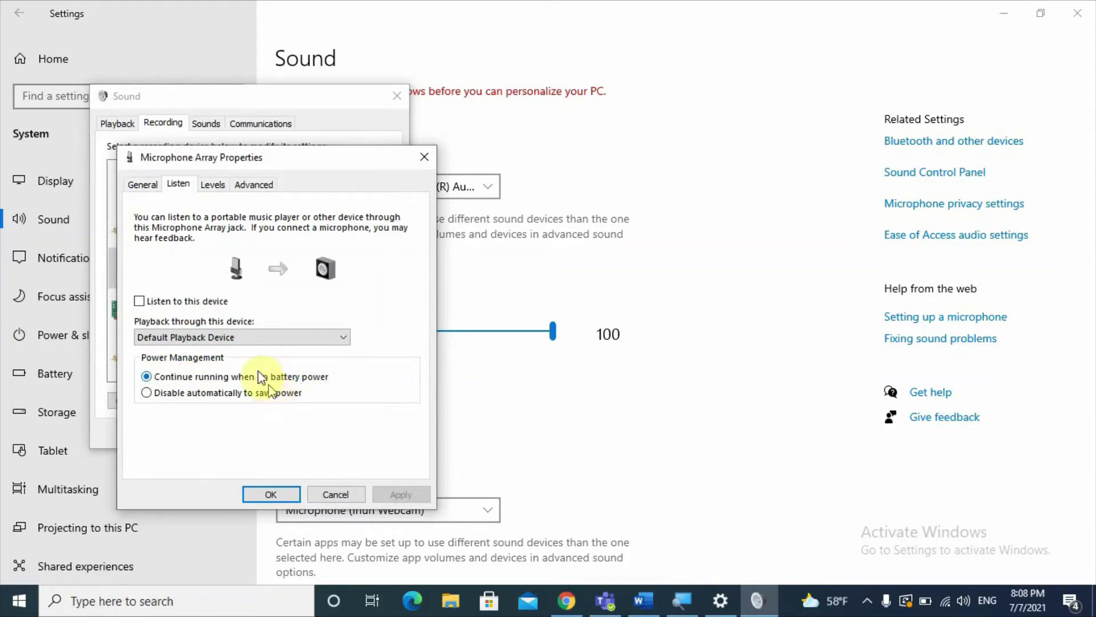
- Try a Microphone Boost of +20.0 dB in the Microphone Array's levels and readjust the boost
left_click(218, 183)
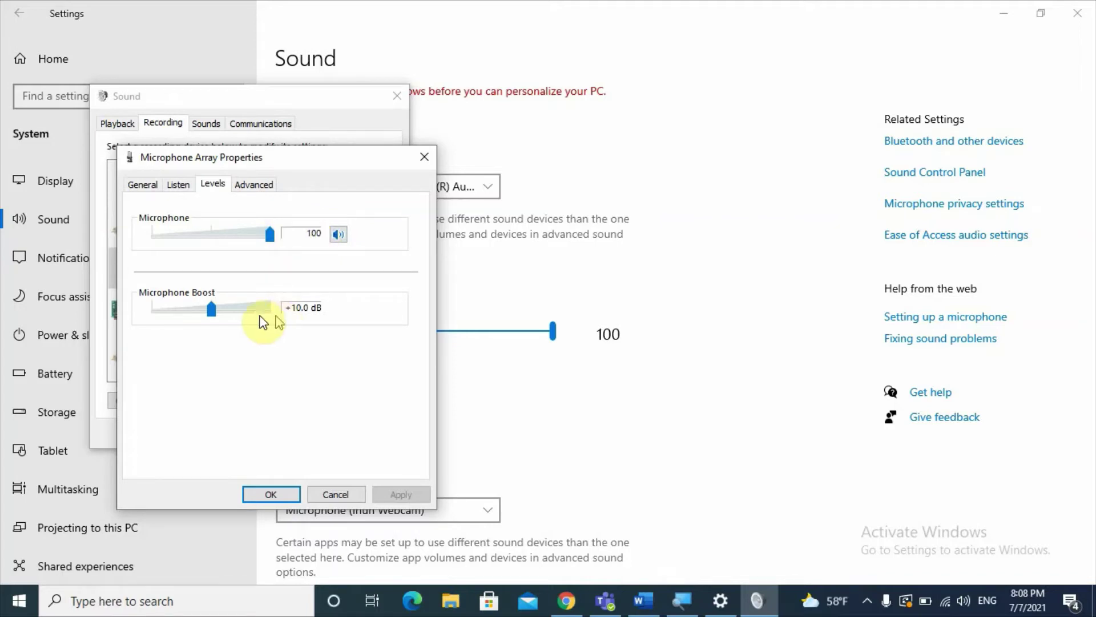
left_click(236, 308)
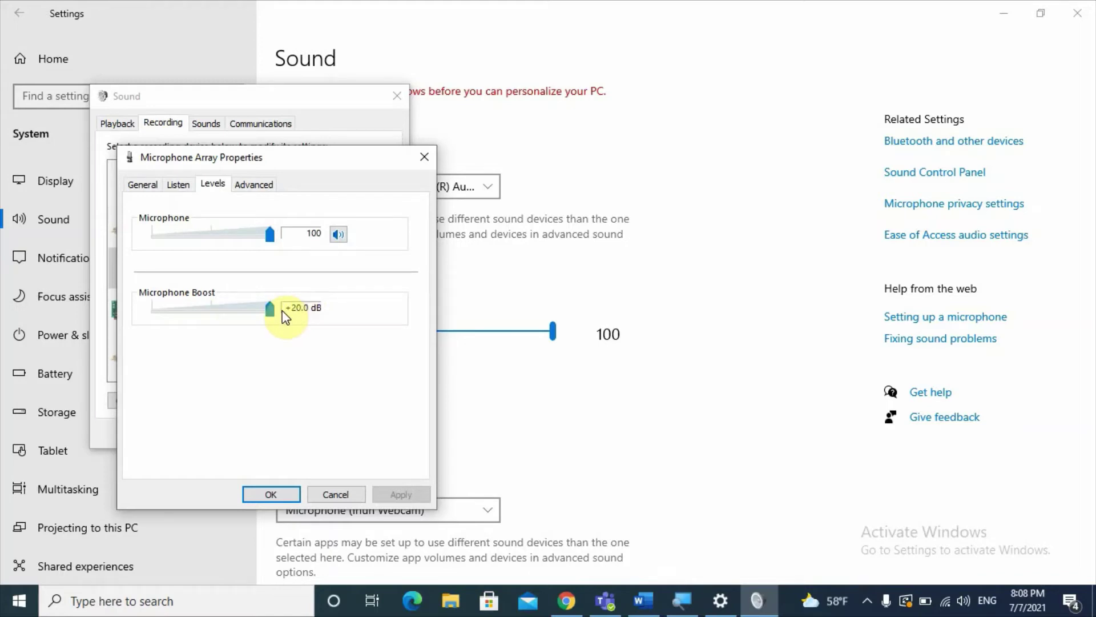
left_click(222, 310)
- Check the Microphone Array's default format, exclusive mode and audio enhancement options, and accept its properties
left_click(262, 187)
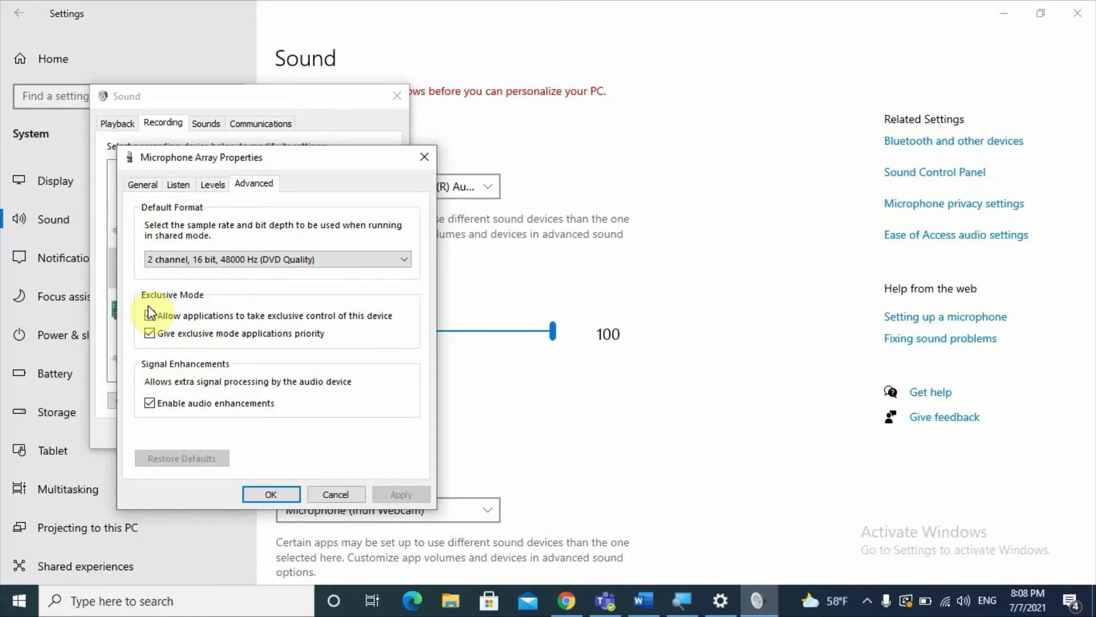
left_click(151, 407)
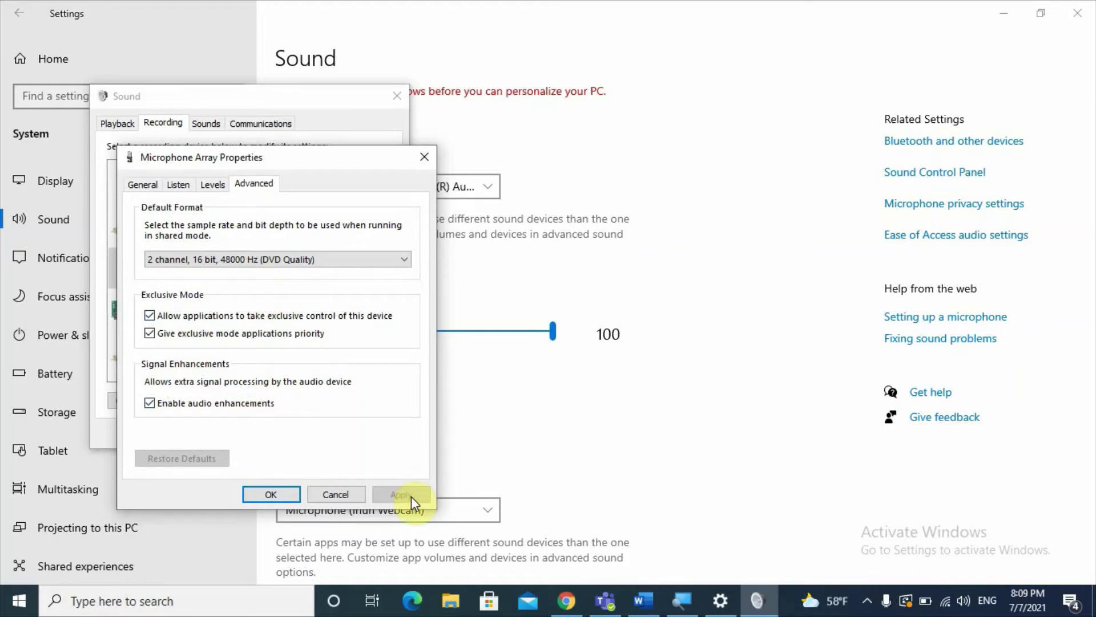
left_click(278, 495)
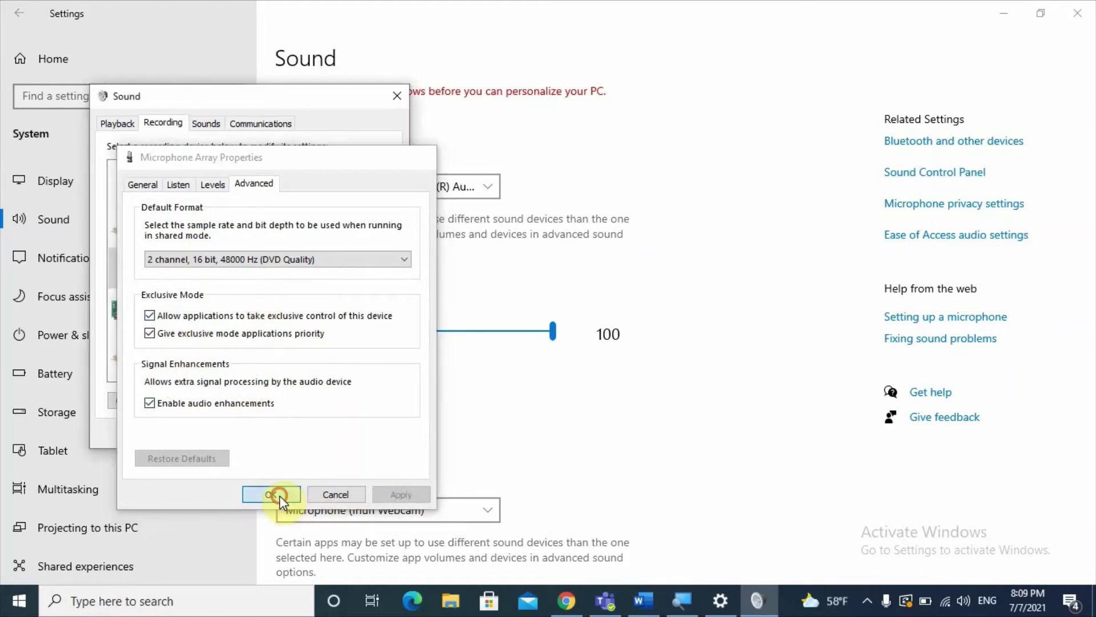
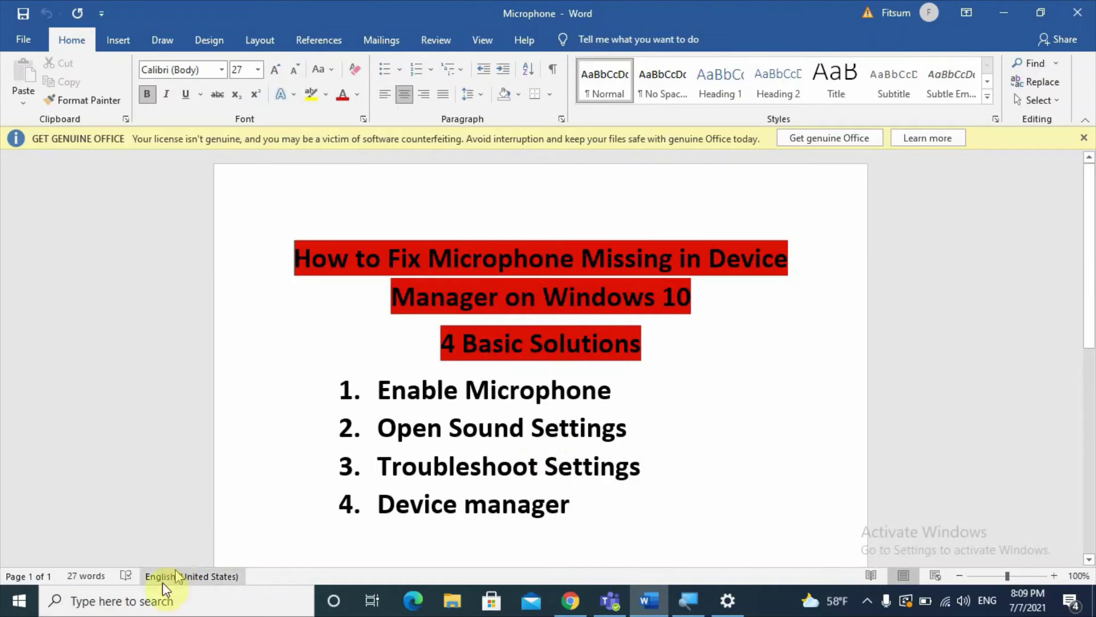
- Search Windows for the Troubleshoot settings and open the list of additional troubleshooters
left_click(133, 608)
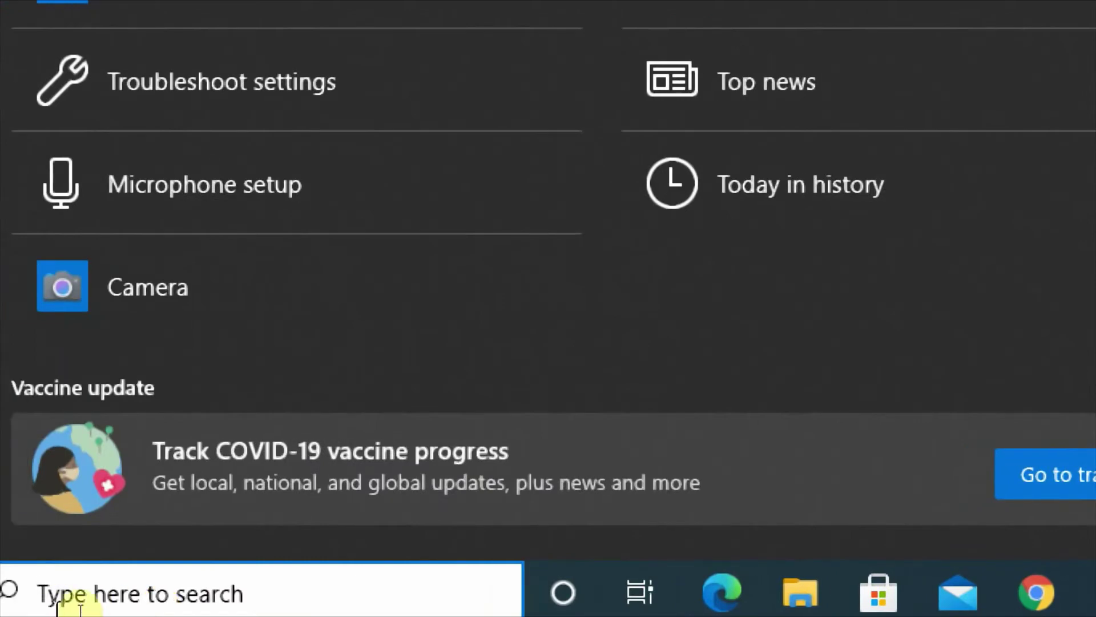
type("troub")
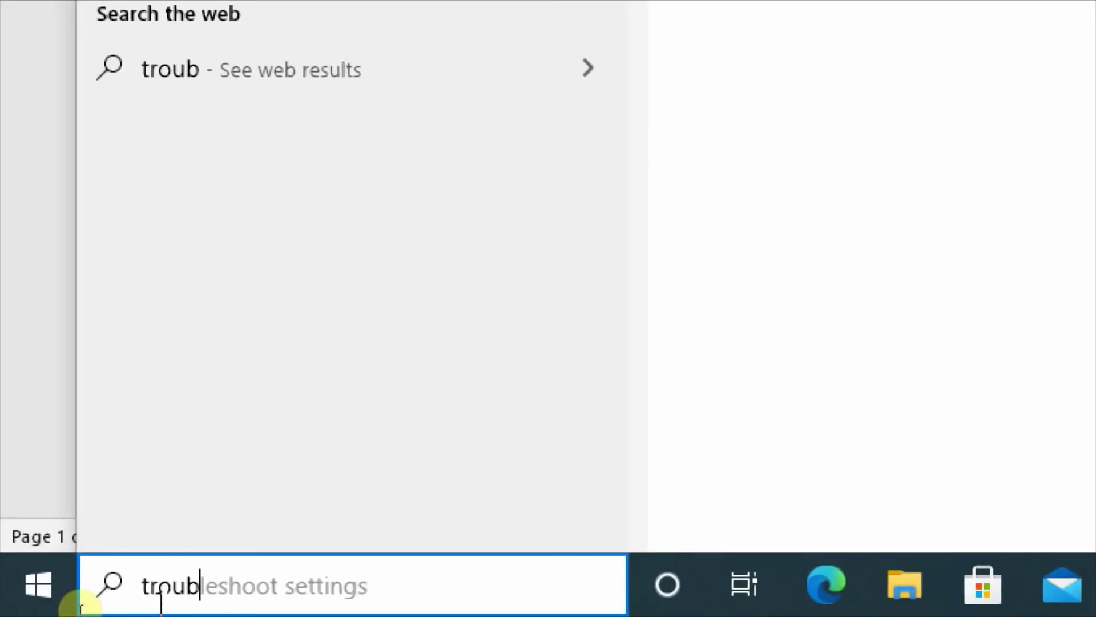
type("le")
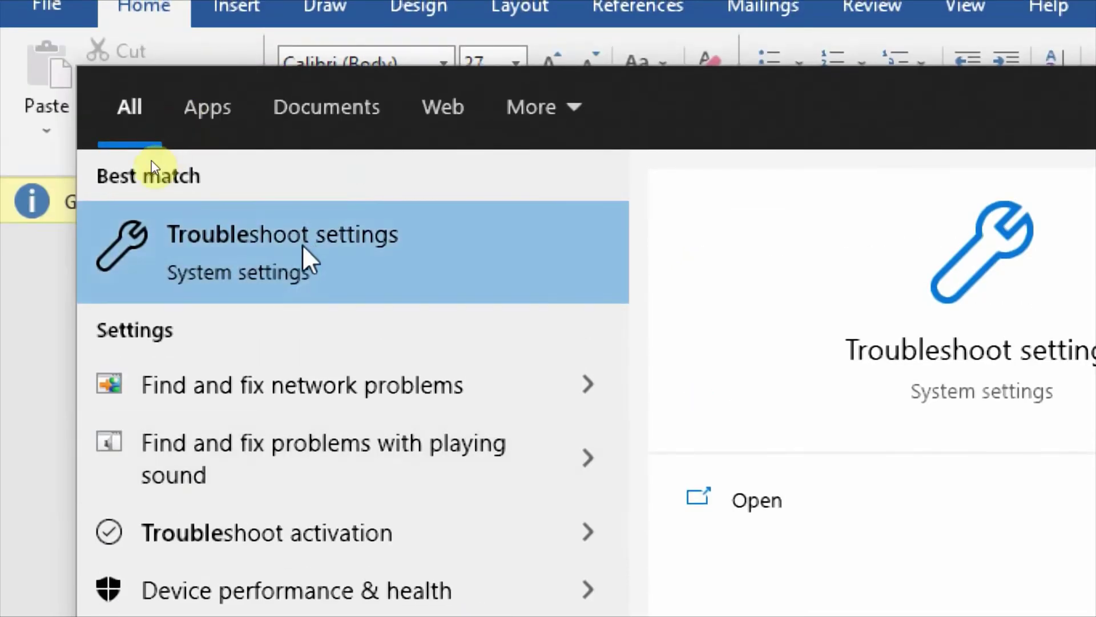
left_click(331, 248)
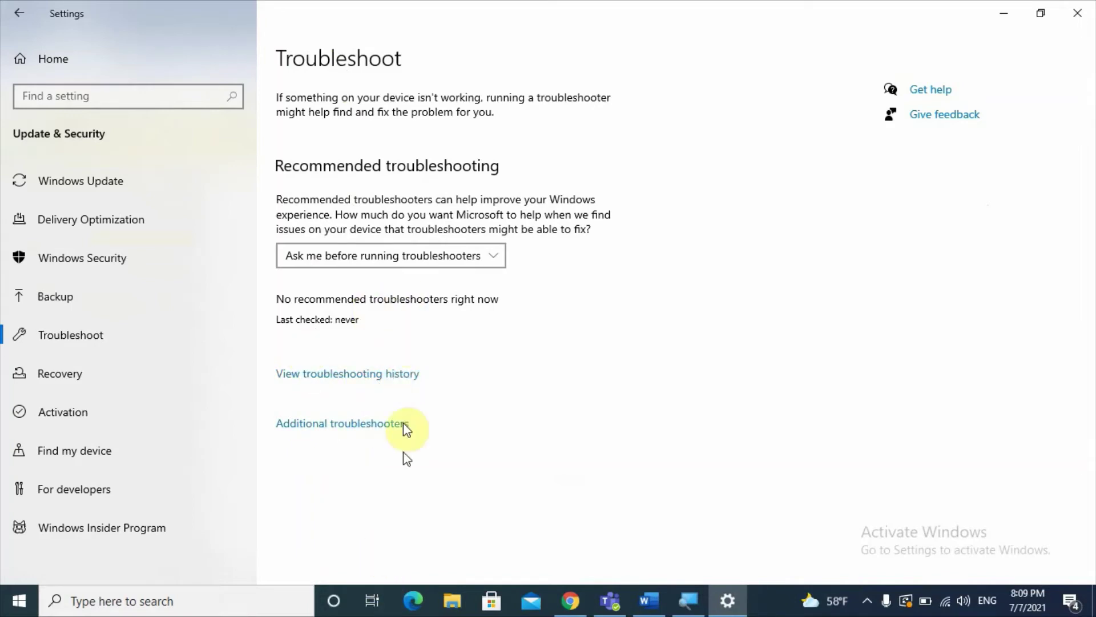
left_click(351, 423)
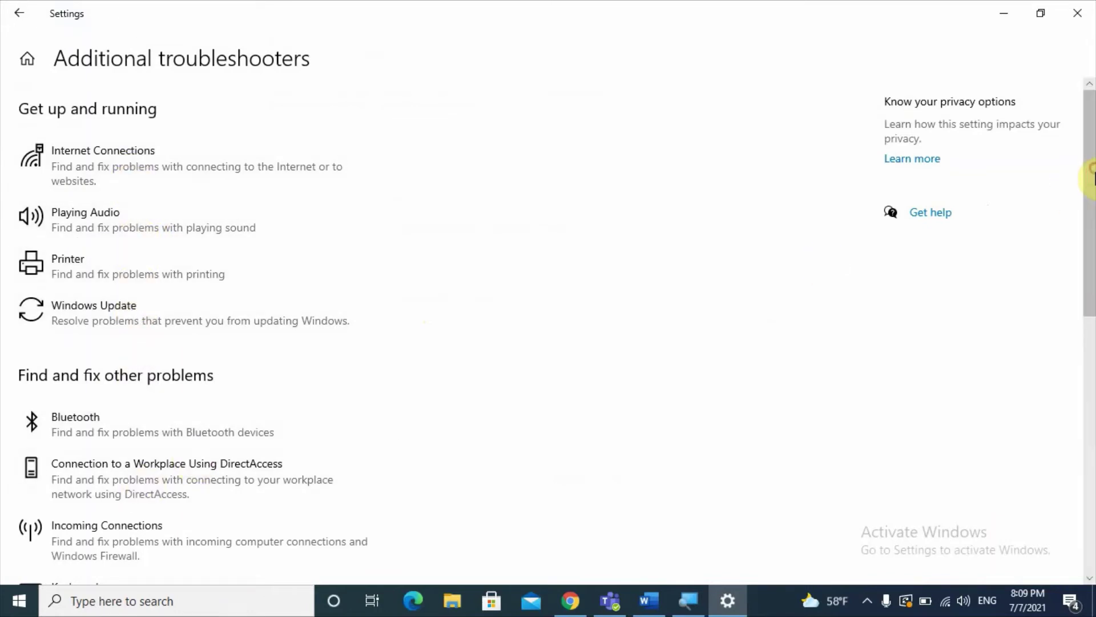
- Run the Recording Audio troubleshooter on the Iriun Webcam microphone and close it when it finishes
left_click_drag(1092, 220, 1084, 457)
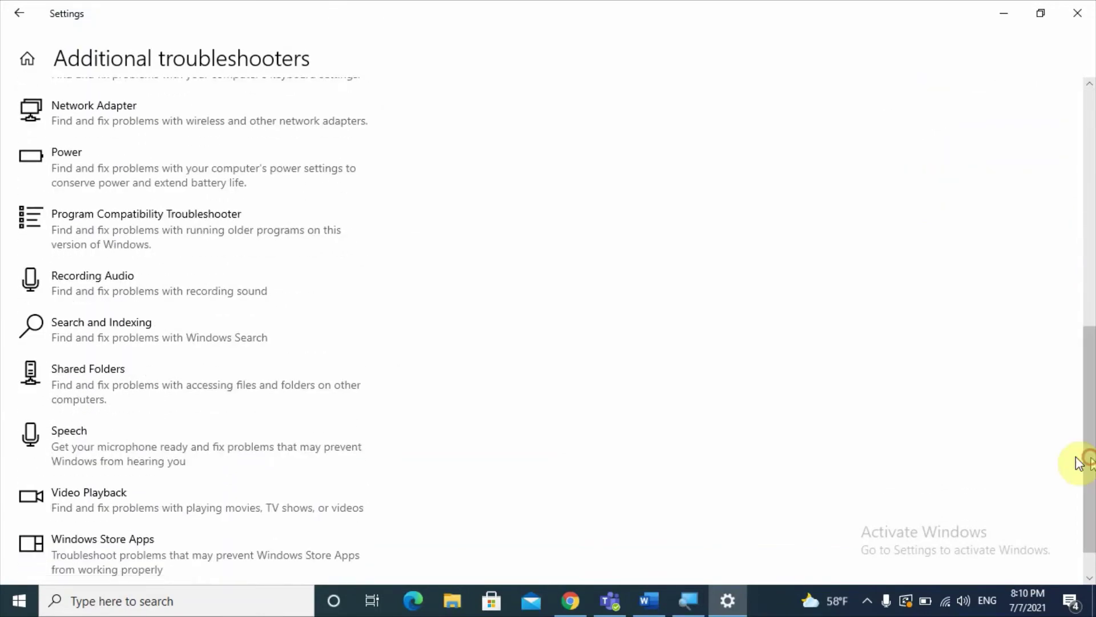
left_click(233, 297)
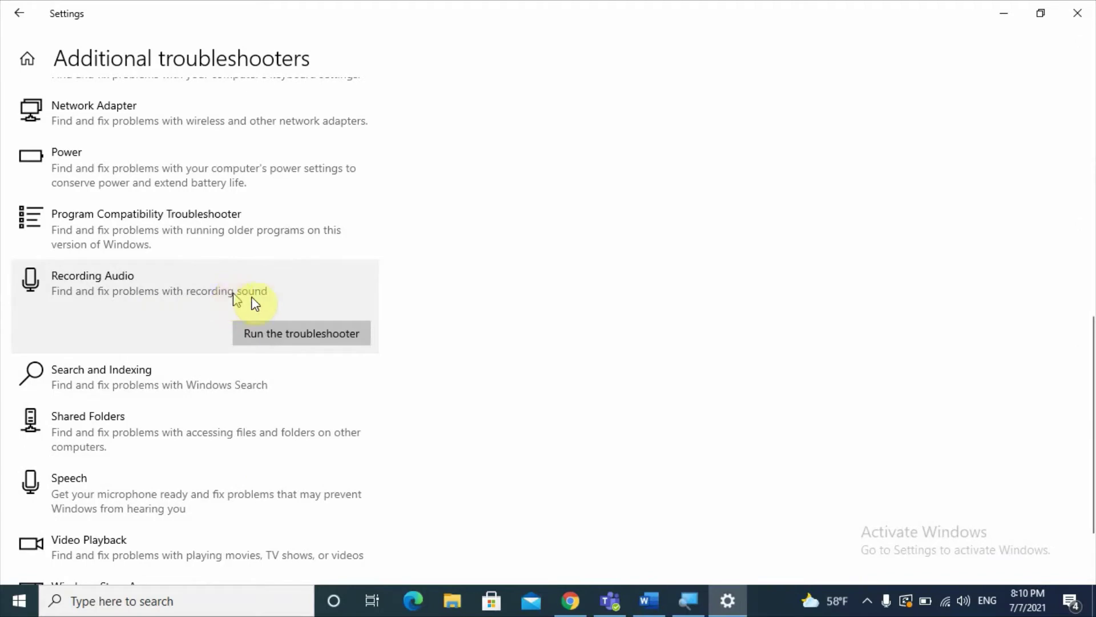
left_click(271, 338)
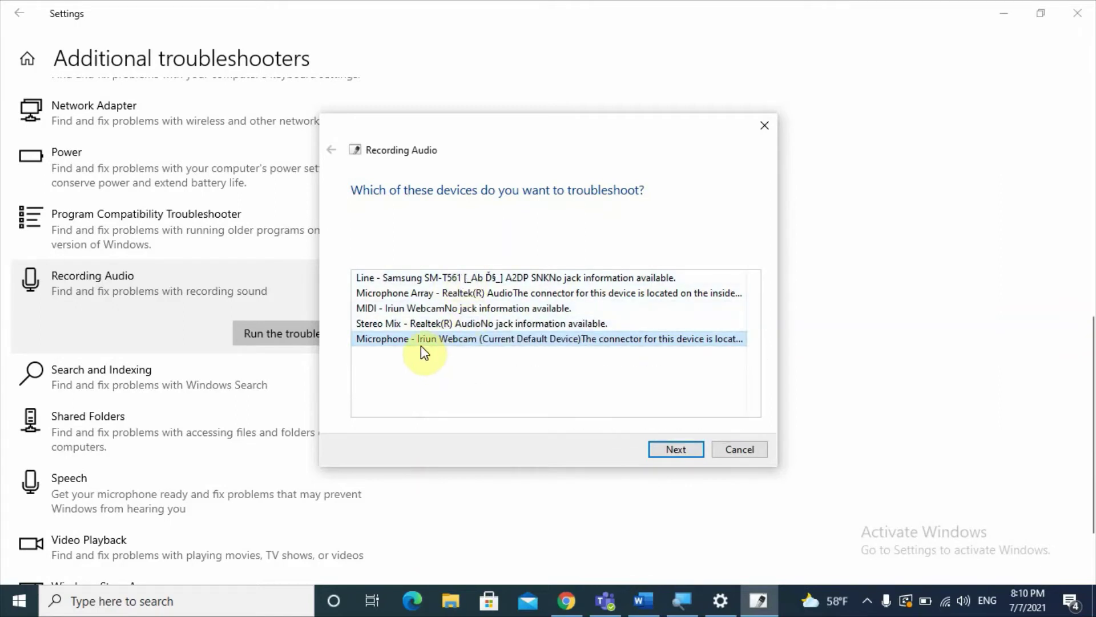
left_click(668, 451)
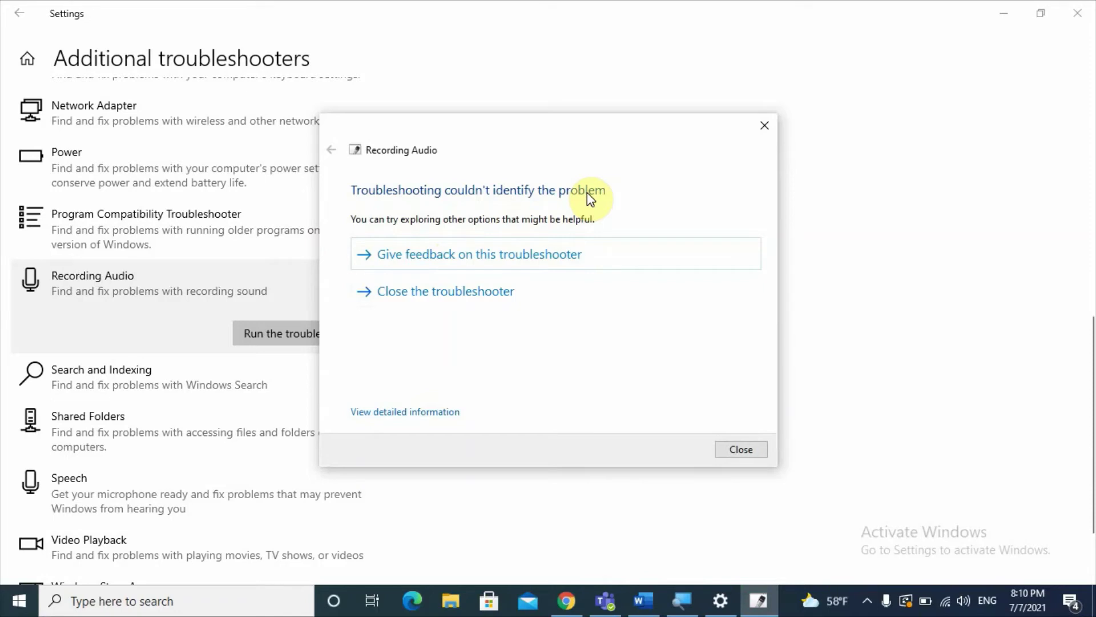
left_click(741, 449)
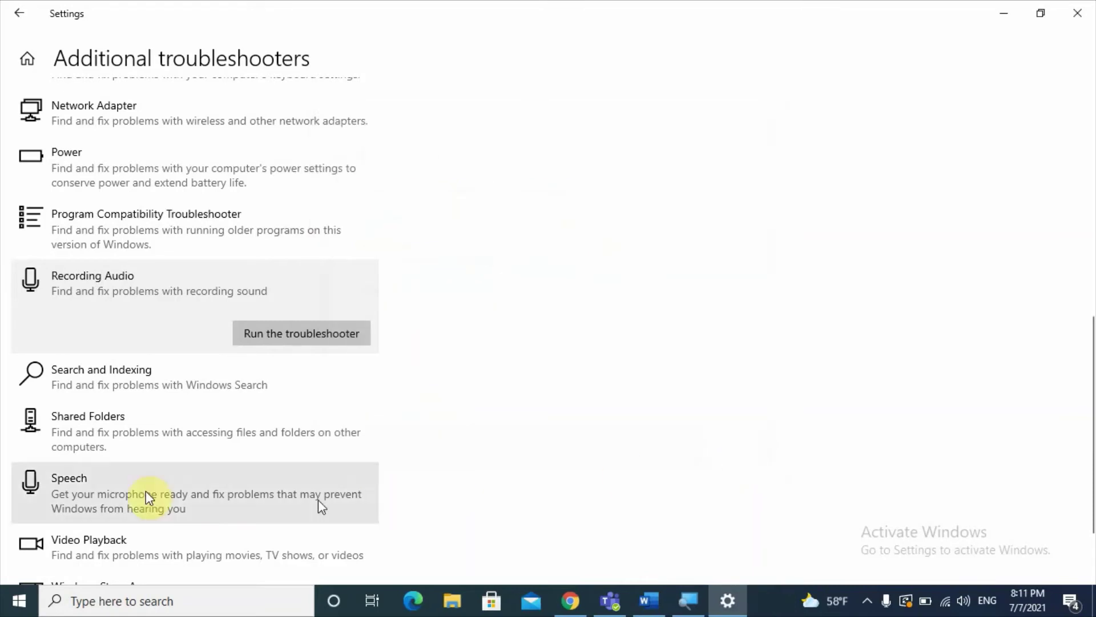
- Run the Speech troubleshooter for "Cortana can't hear me" on the Iriun Webcam microphone, including mic setup, and close it when it finishes
left_click(118, 492)
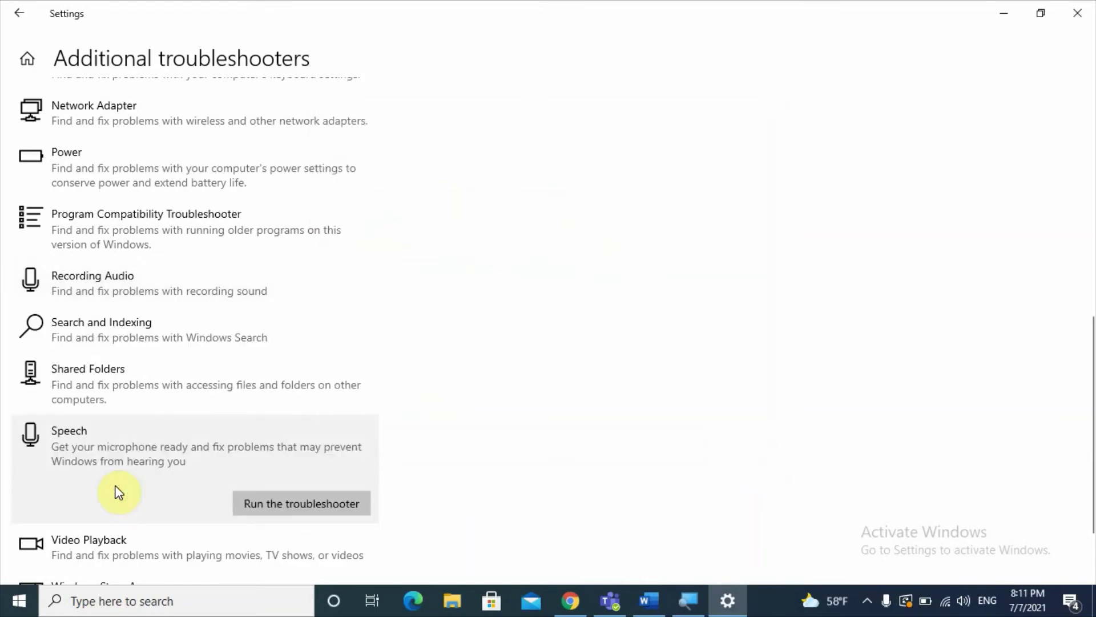
left_click(268, 503)
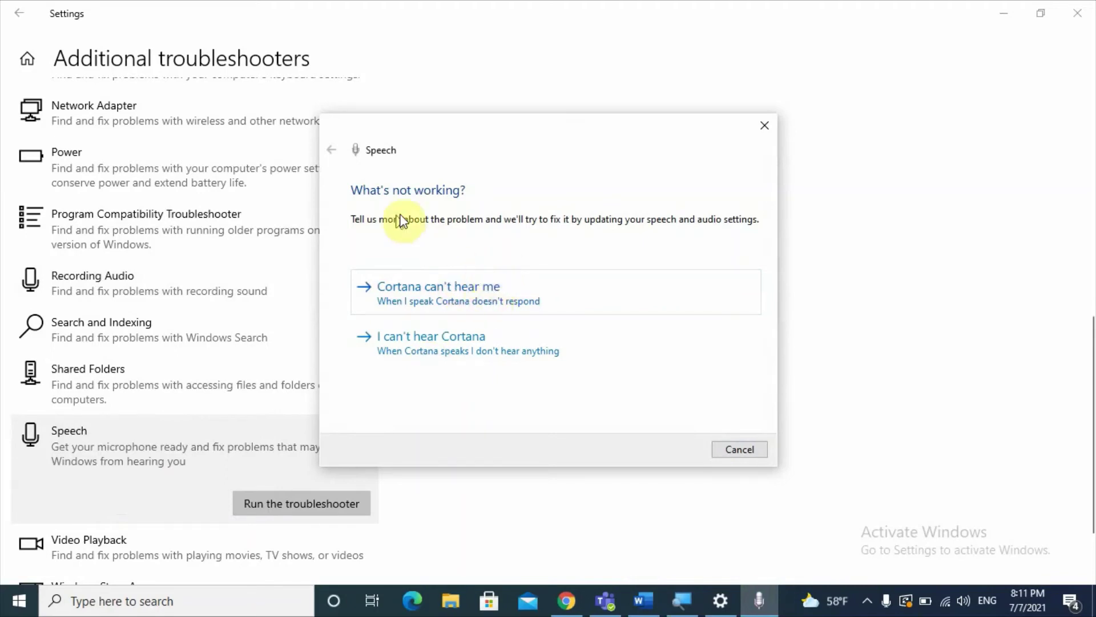
left_click(419, 306)
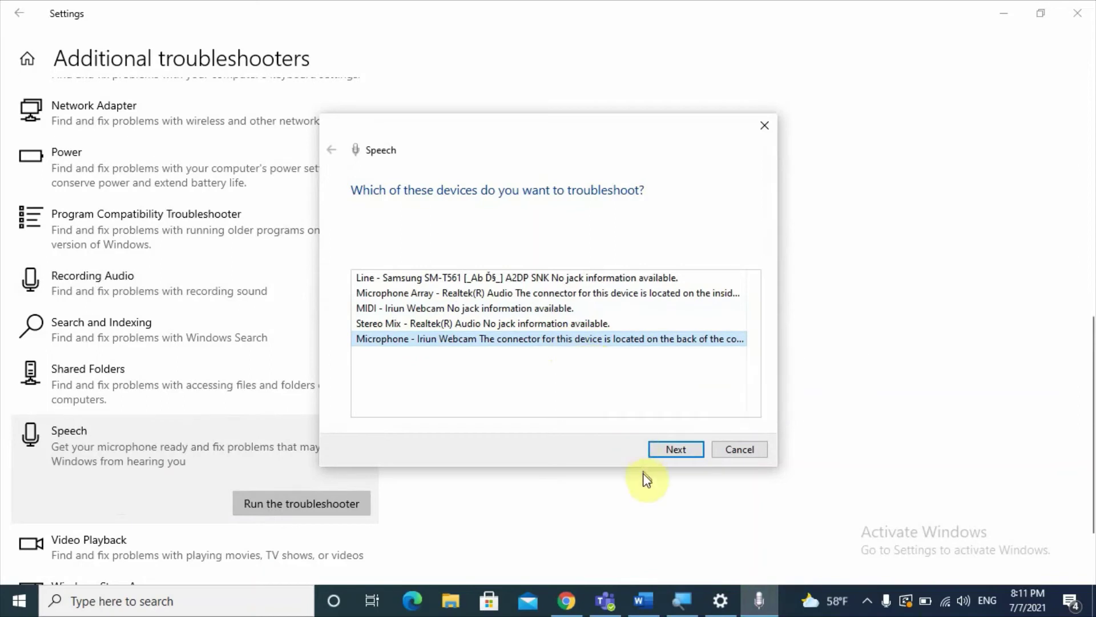
left_click(676, 449)
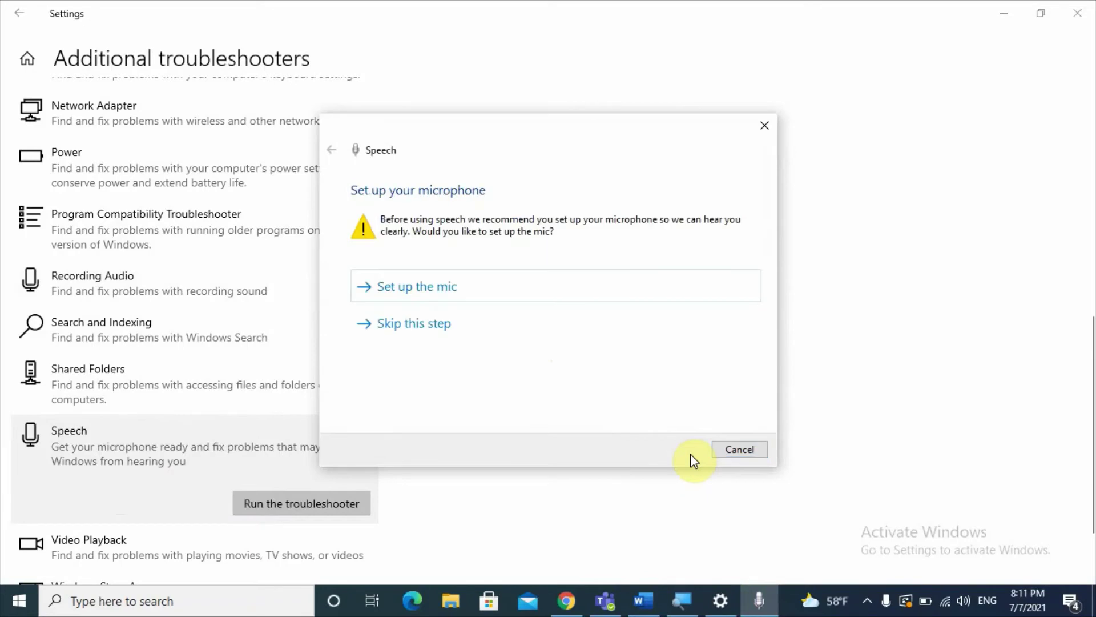
left_click(520, 296)
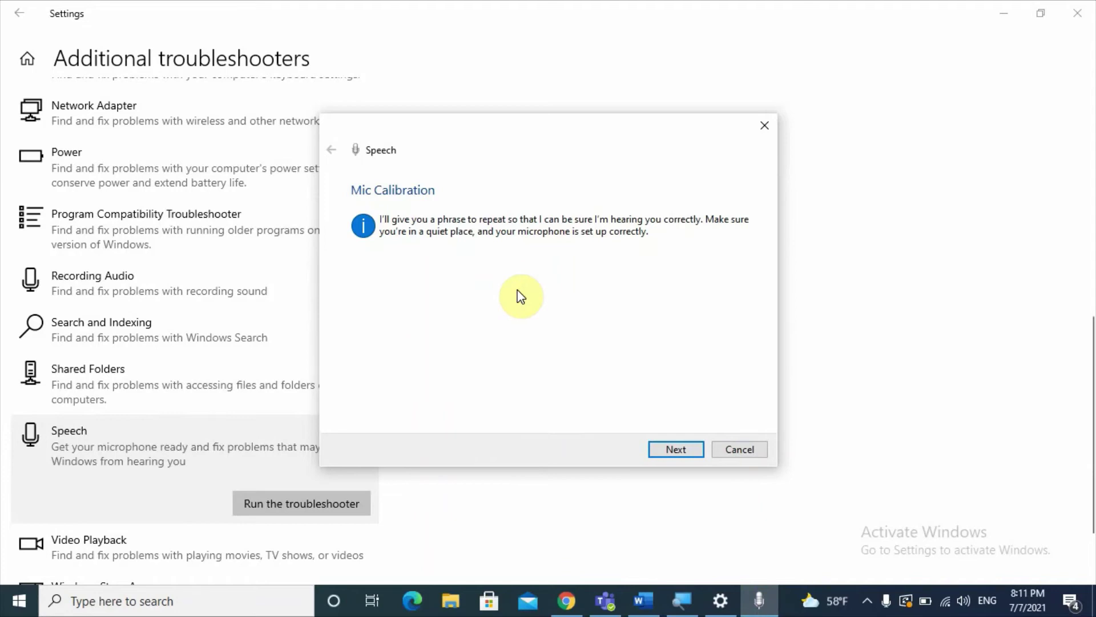
left_click(673, 448)
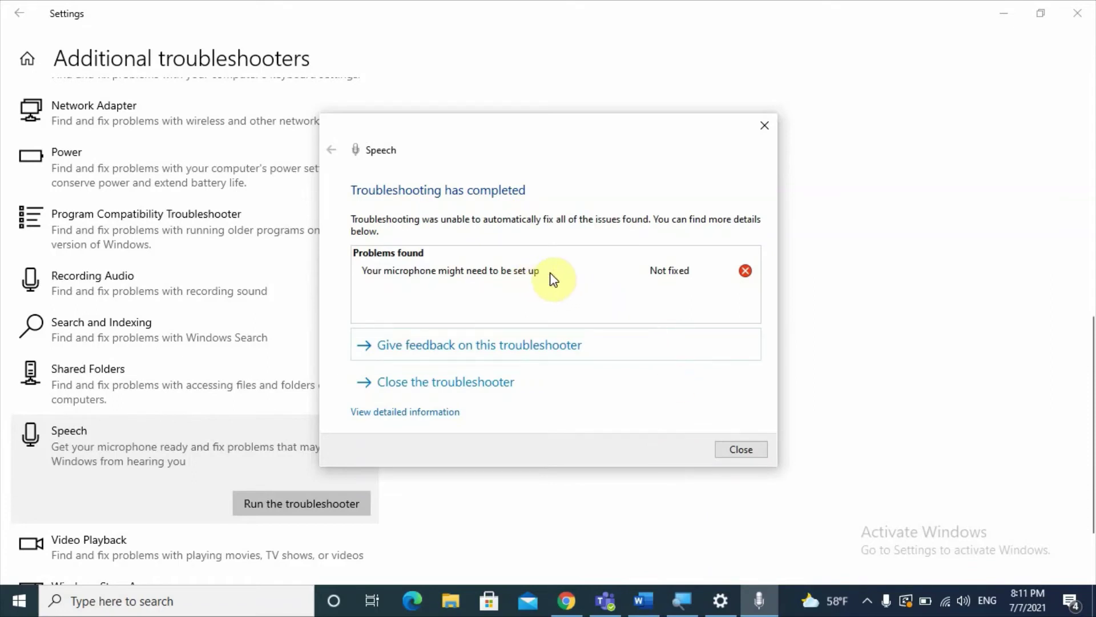
left_click(740, 451)
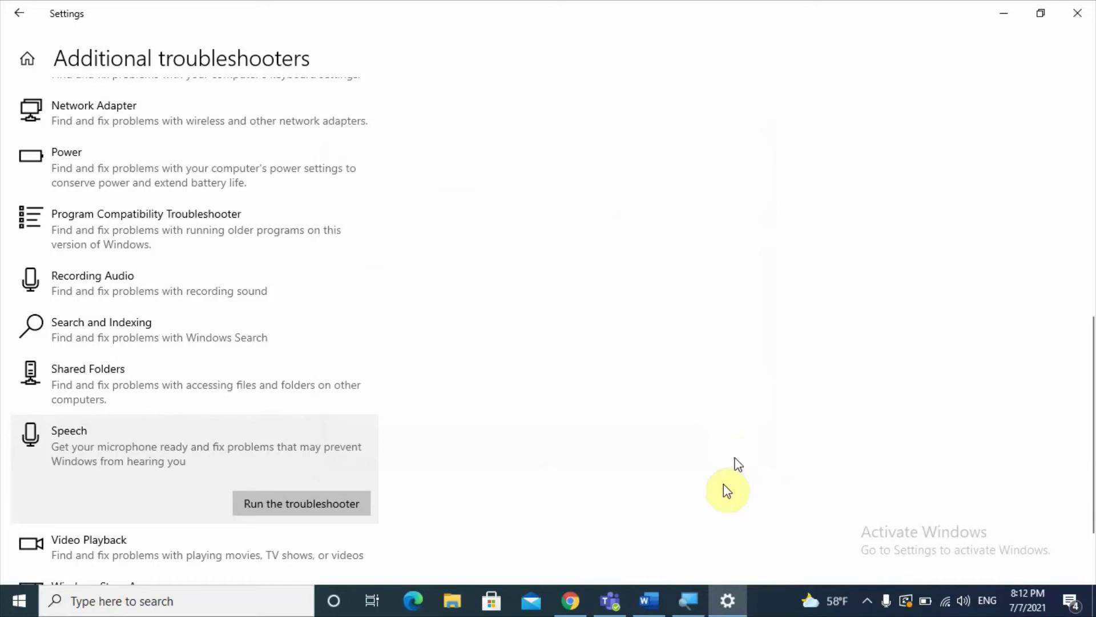
- Return to the Word list of solutions, search Windows for "device manager" and open Device Manager
left_click(660, 602)
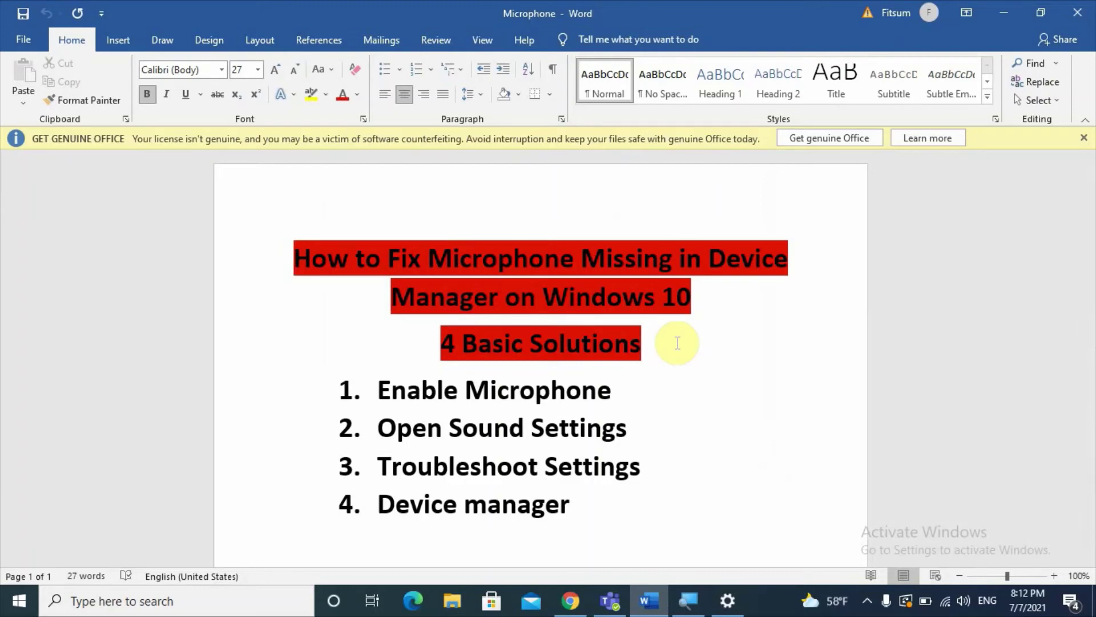
left_click(142, 610)
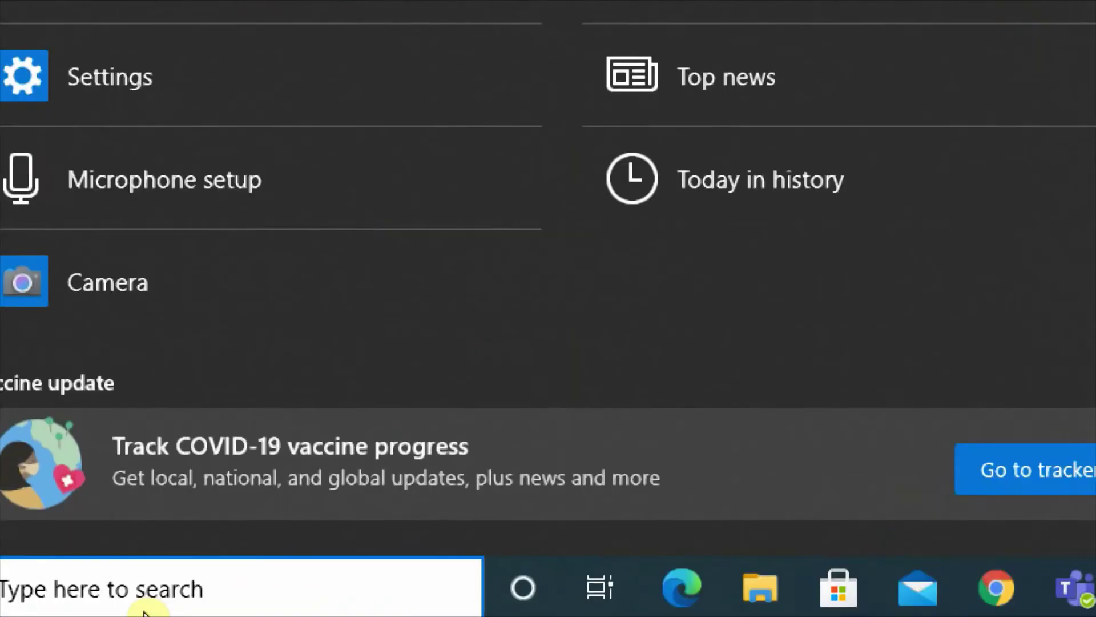
type("device mana")
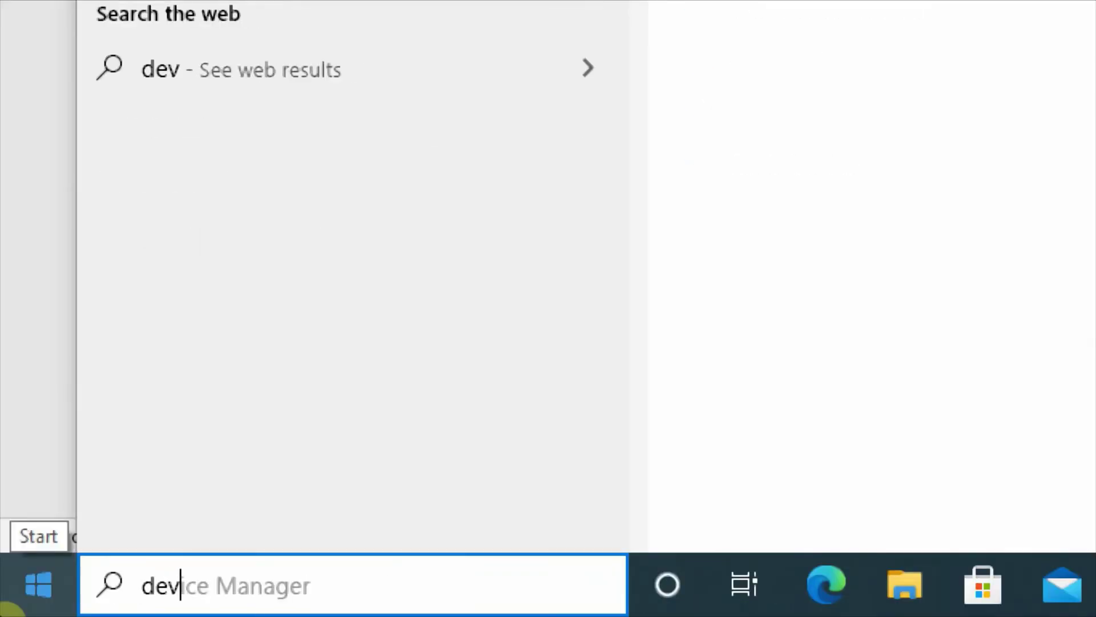
type("ger")
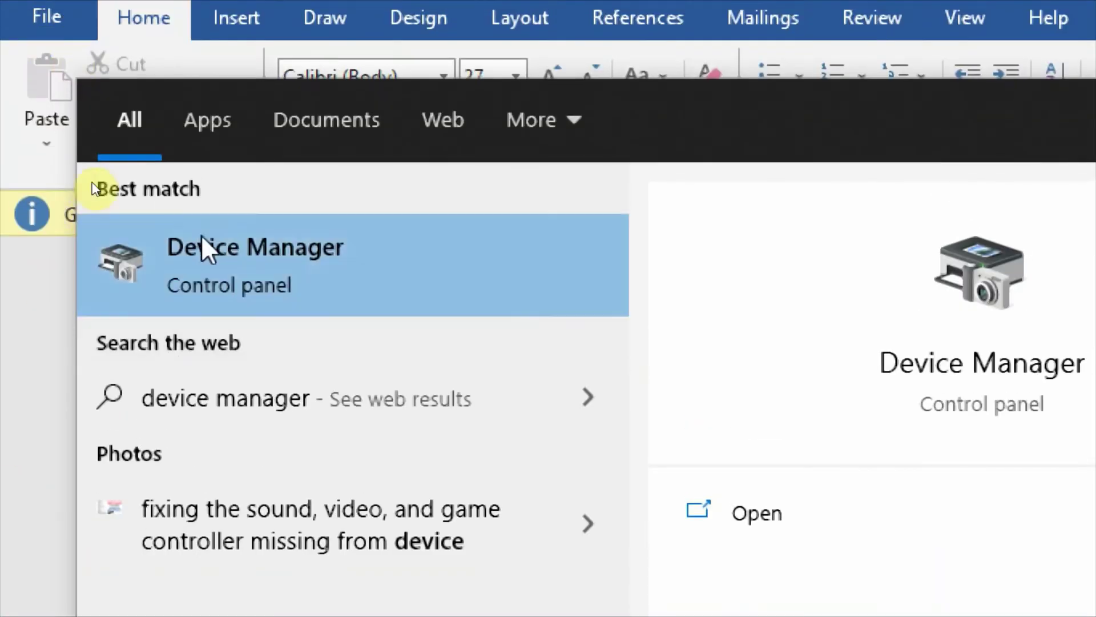
left_click(213, 260)
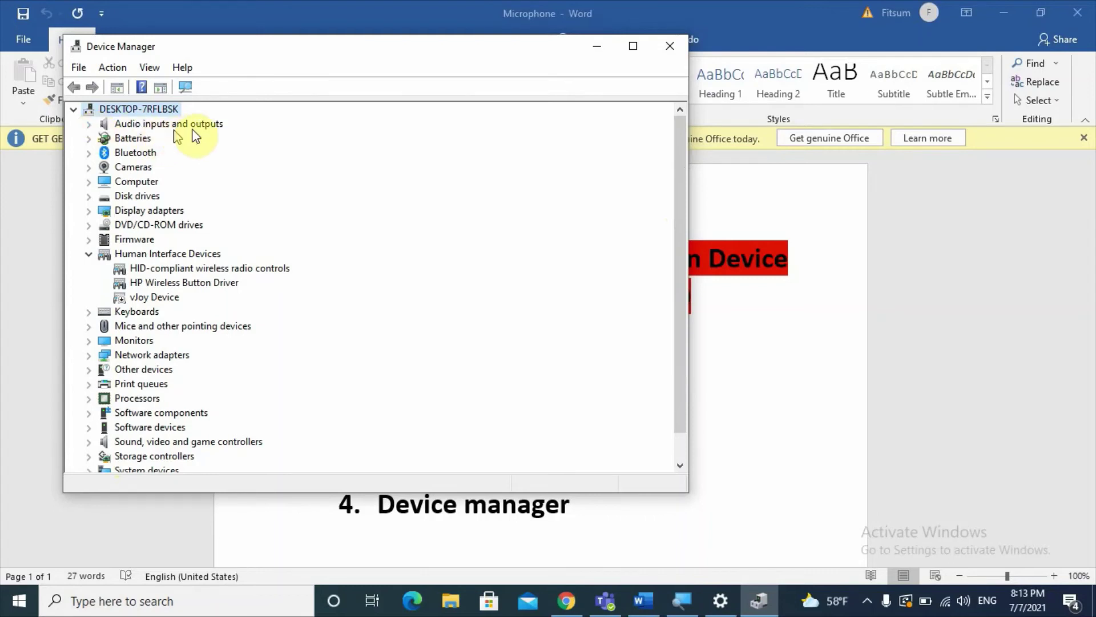
- Expand the Audio inputs and outputs category and scan the computer for hardware changes
left_click(89, 124)
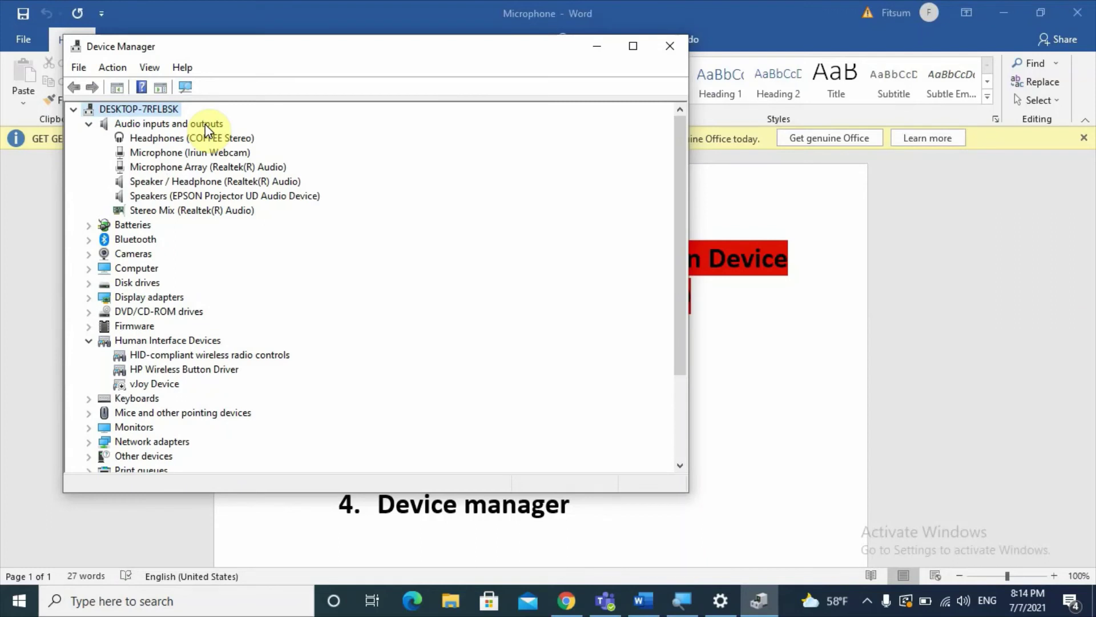
left_click(188, 88)
left_click(179, 152)
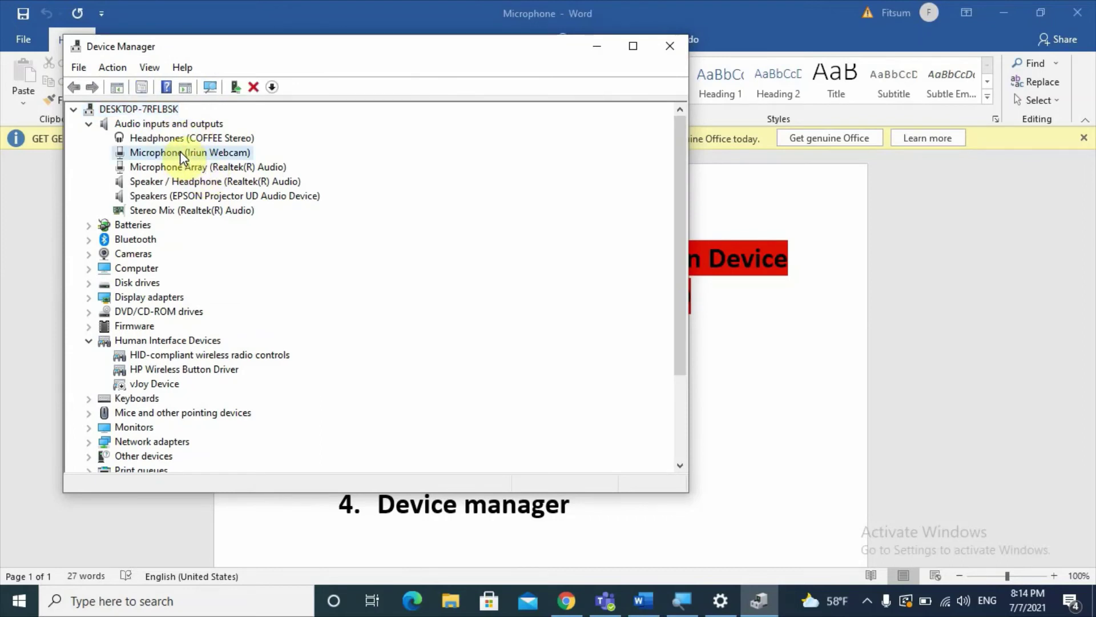
right_click(180, 151)
left_click(338, 311)
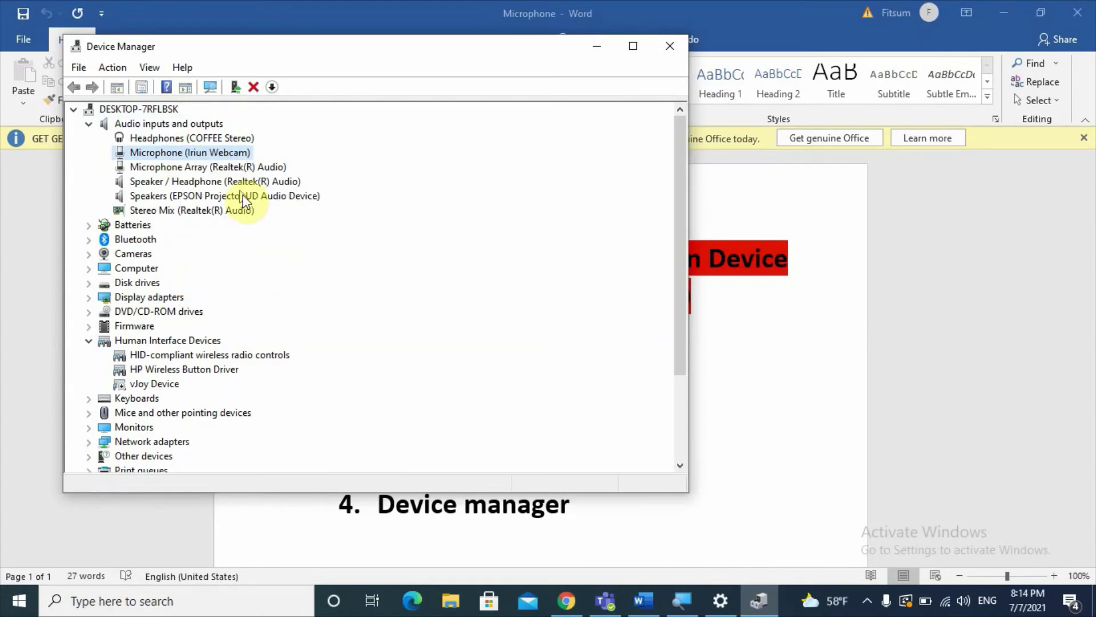
- Update the driver of Microphone Array (Realtek(R) Audio) with an automatic driver search and close the update wizard
left_click(230, 170)
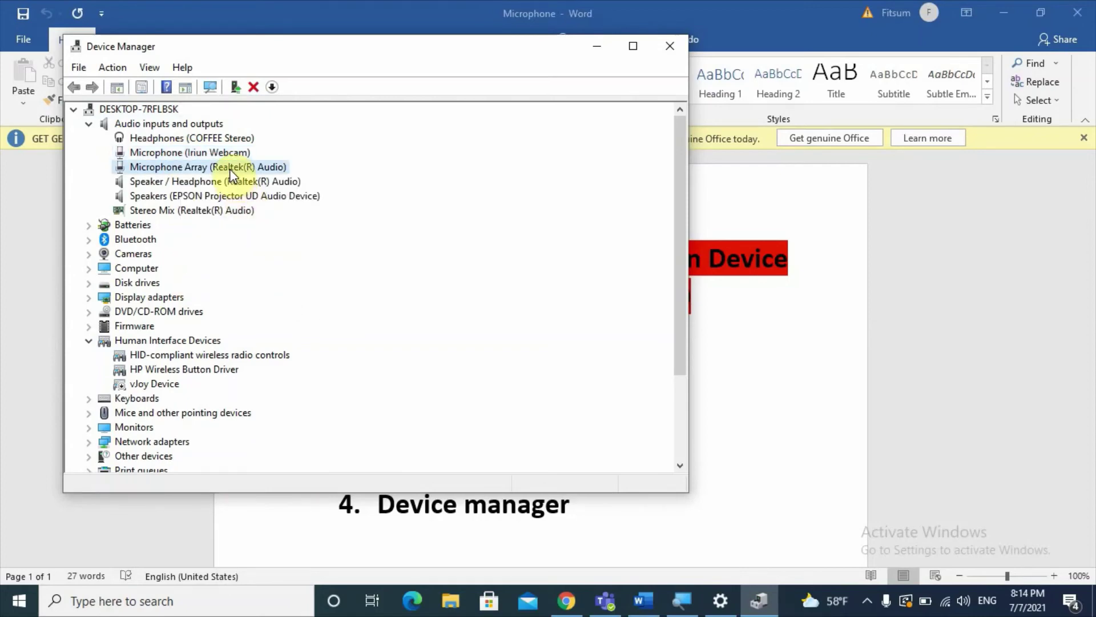
right_click(230, 170)
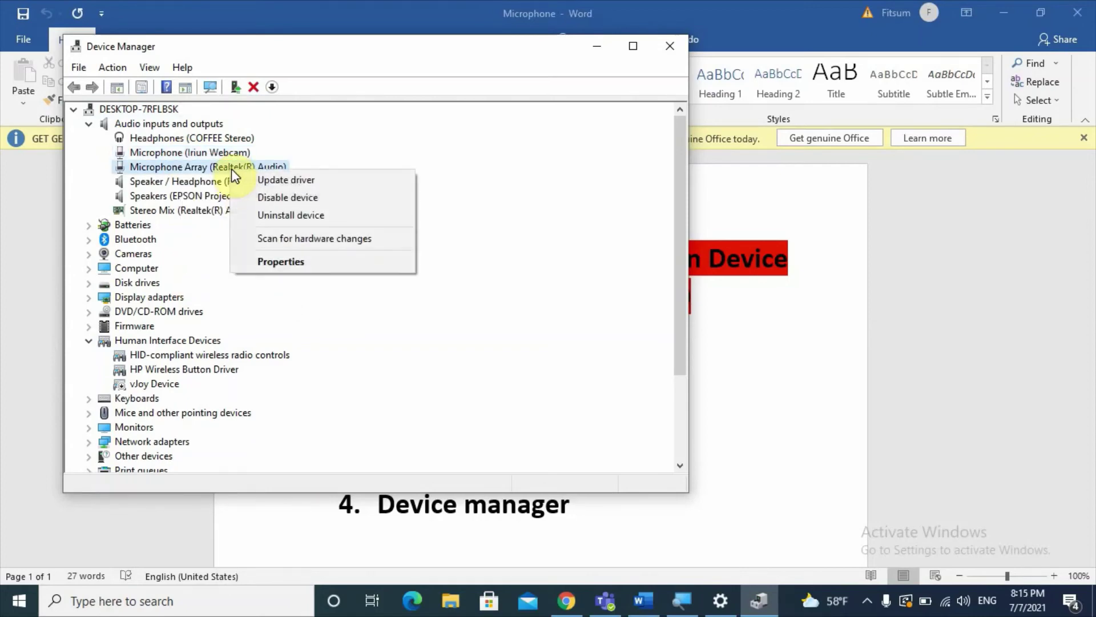
left_click(271, 181)
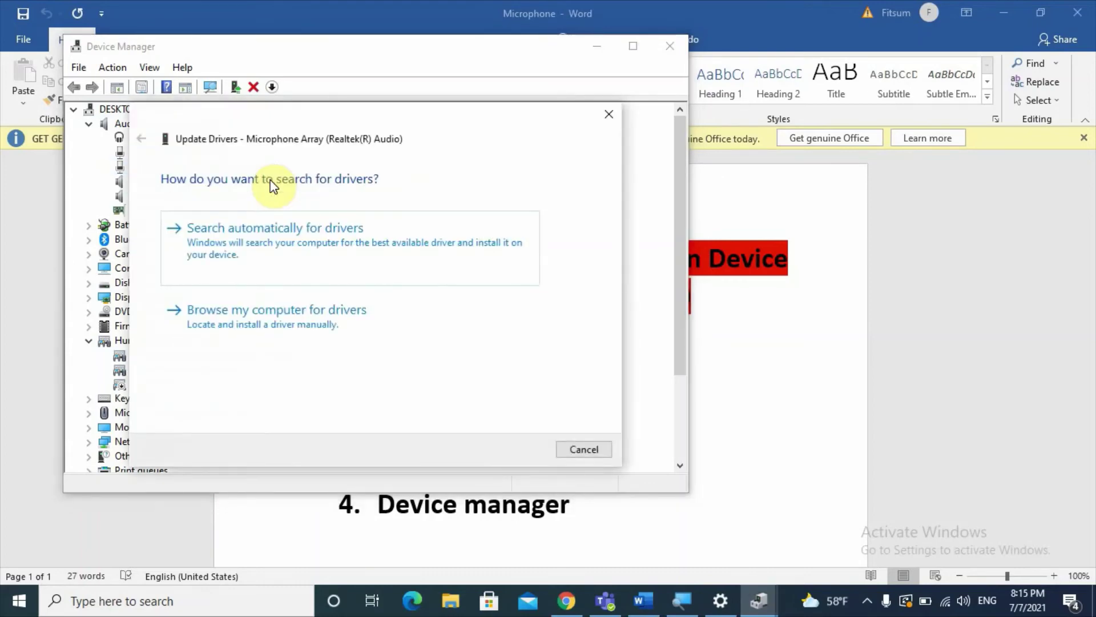
left_click(295, 244)
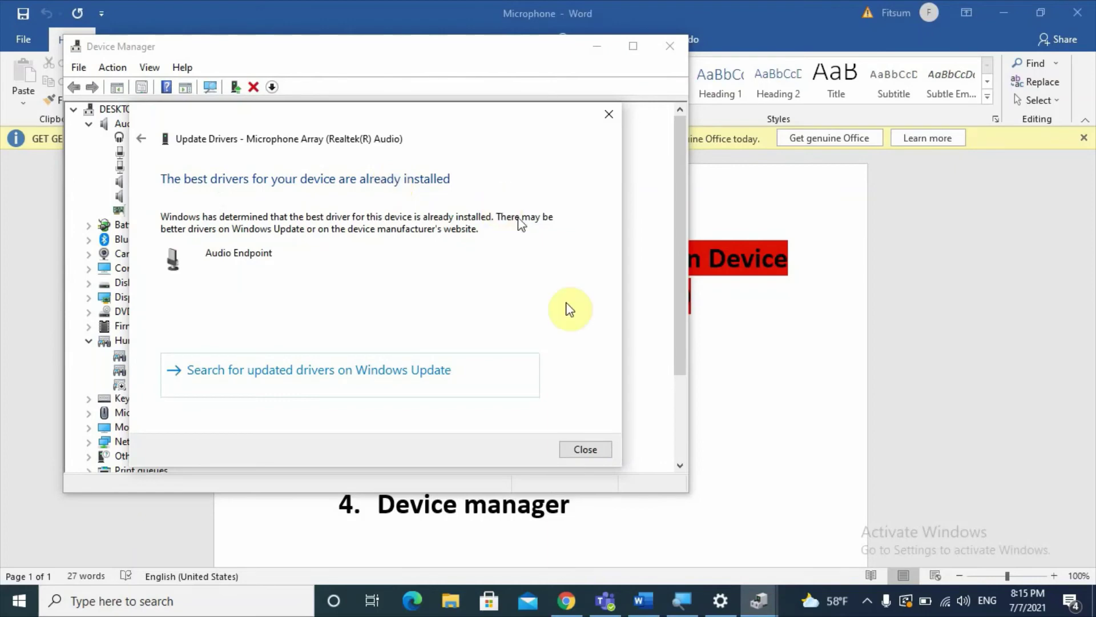
left_click(580, 449)
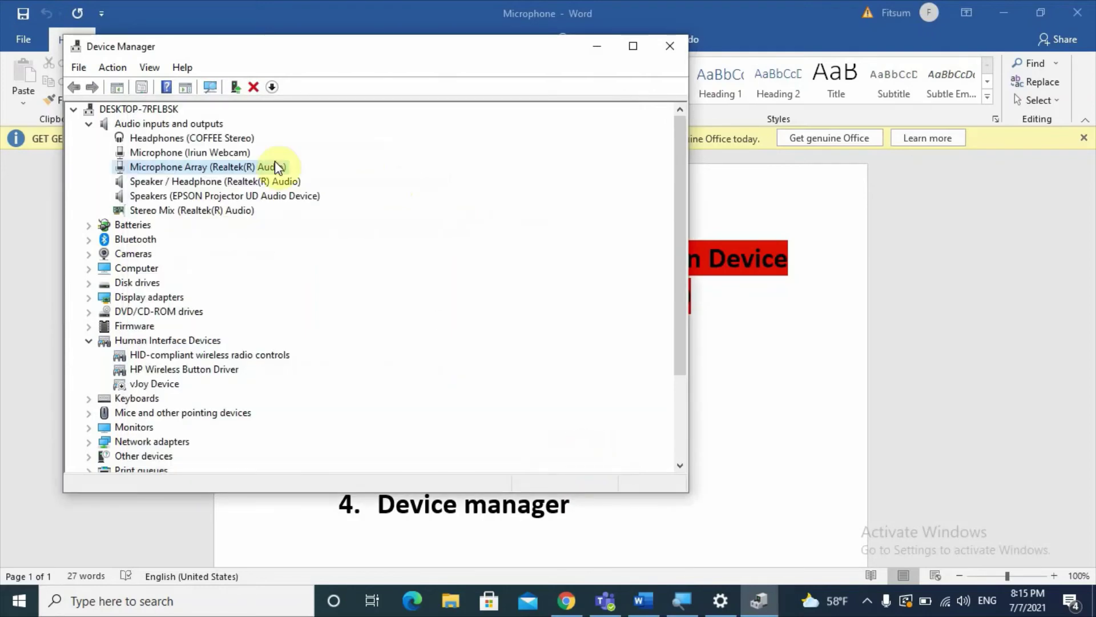
- Start the Add Hardware wizard for legacy hardware and have it search for and install hardware automatically
left_click(113, 69)
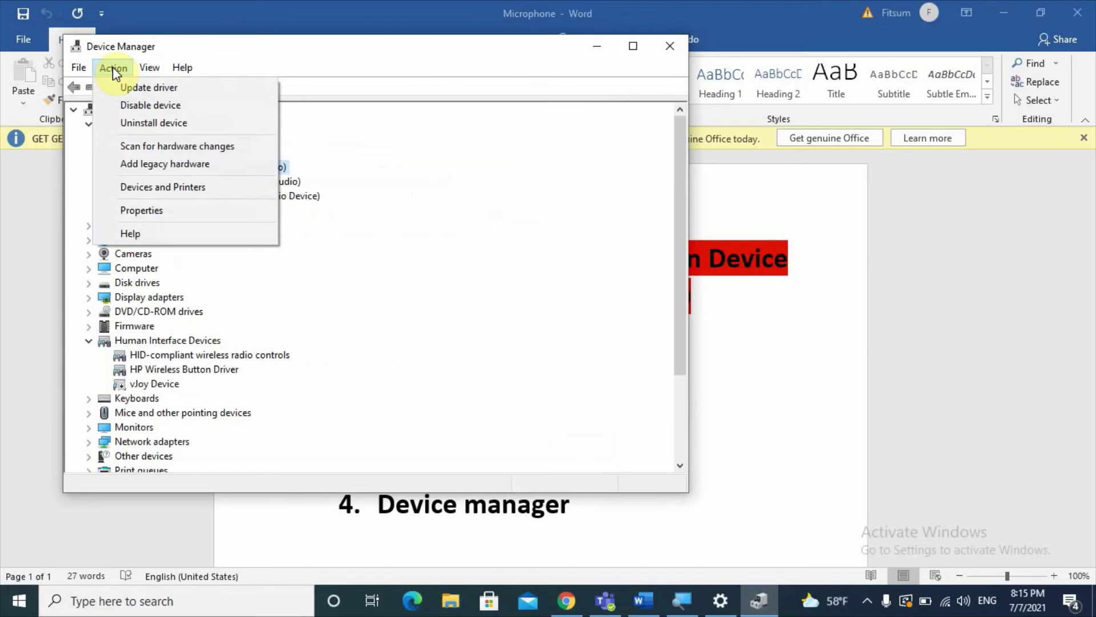
left_click(149, 166)
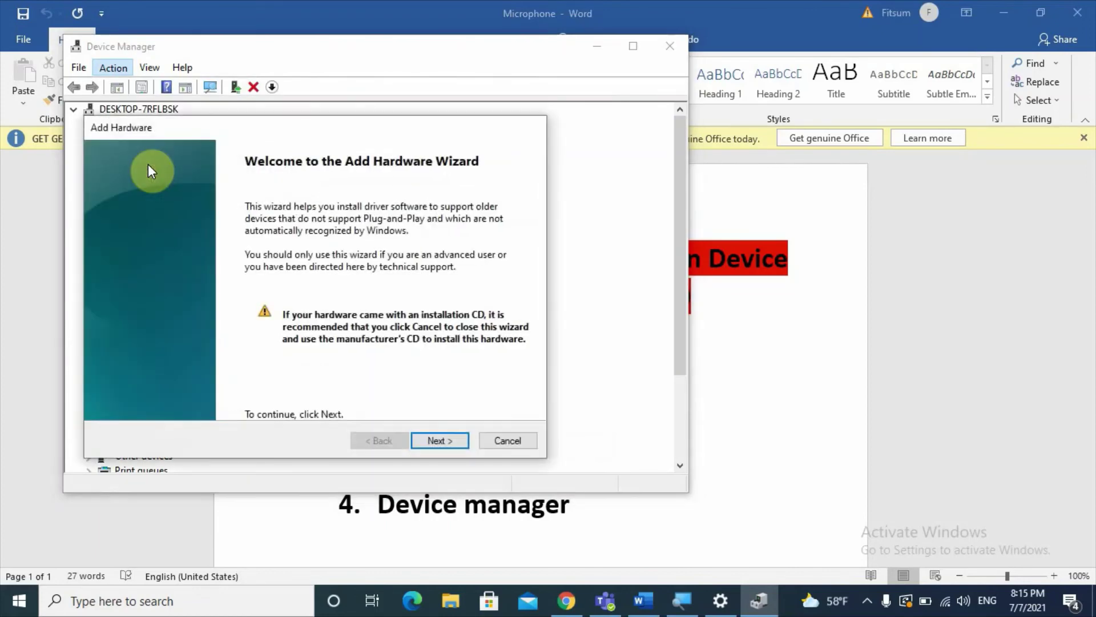
left_click(448, 440)
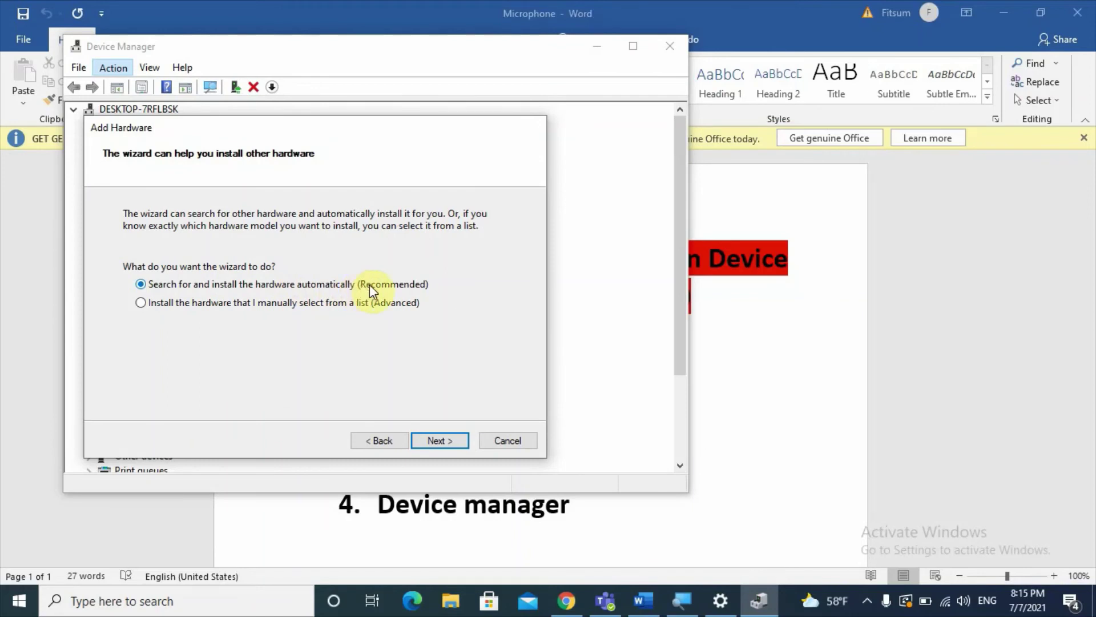
left_click(430, 444)
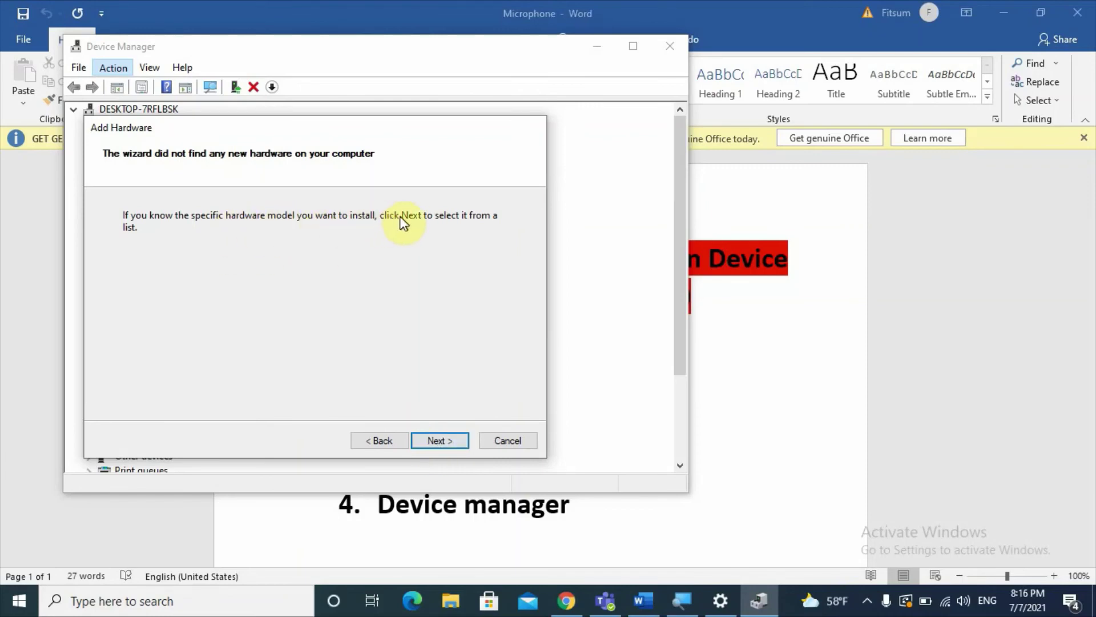
- Choose the USB Audio OEM Device under Sound, video and game controllers in the Add Hardware wizard, and cancel before installing it
left_click(450, 436)
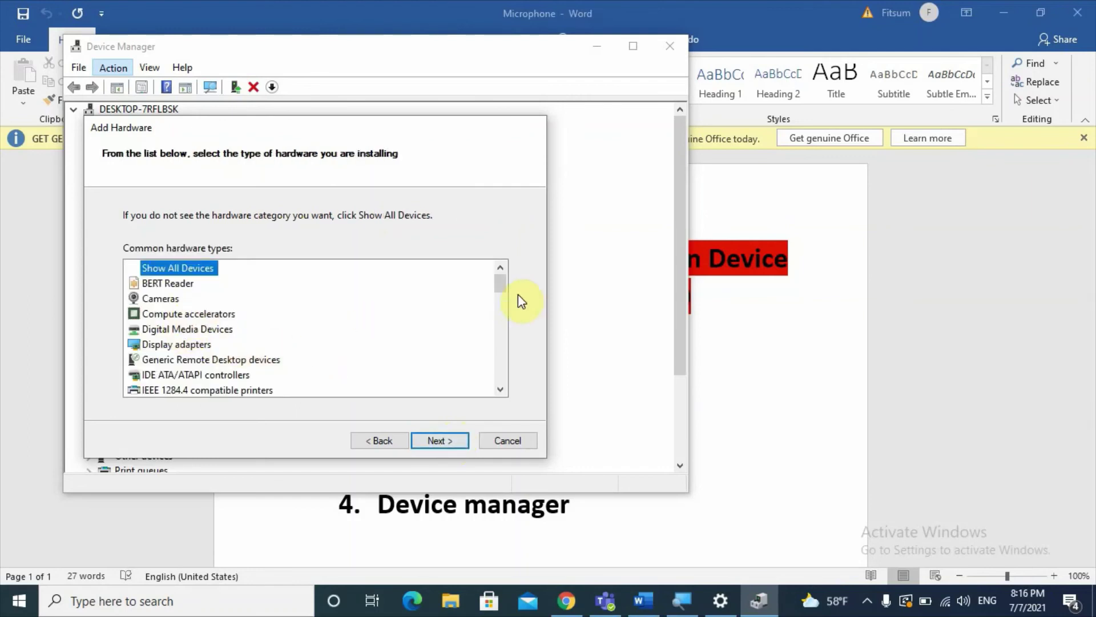
left_click_drag(501, 281, 518, 249)
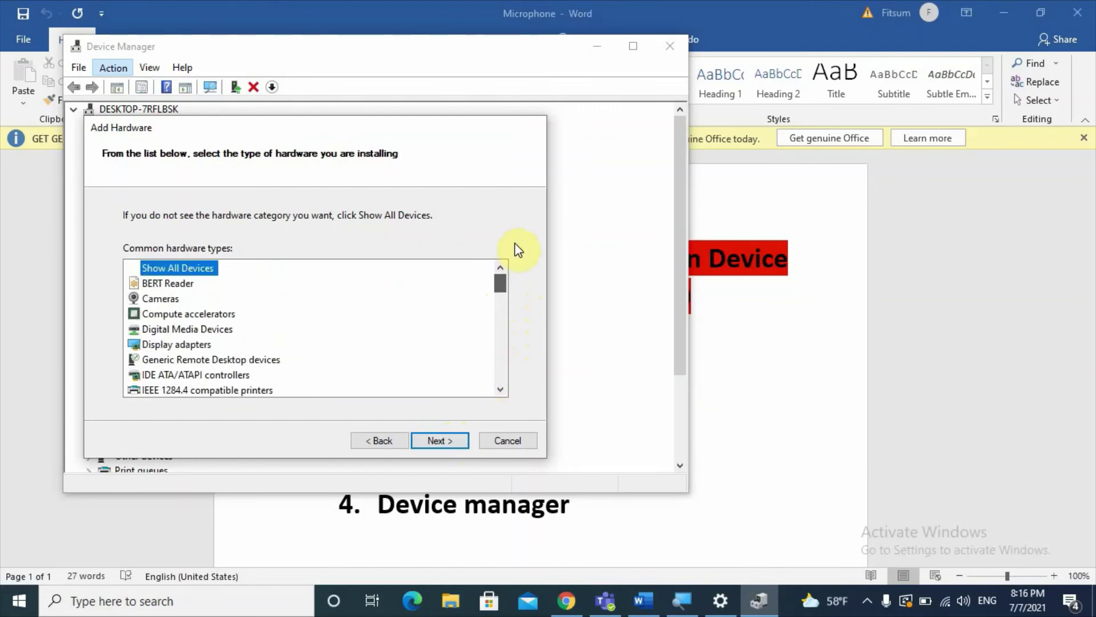
left_click(170, 304)
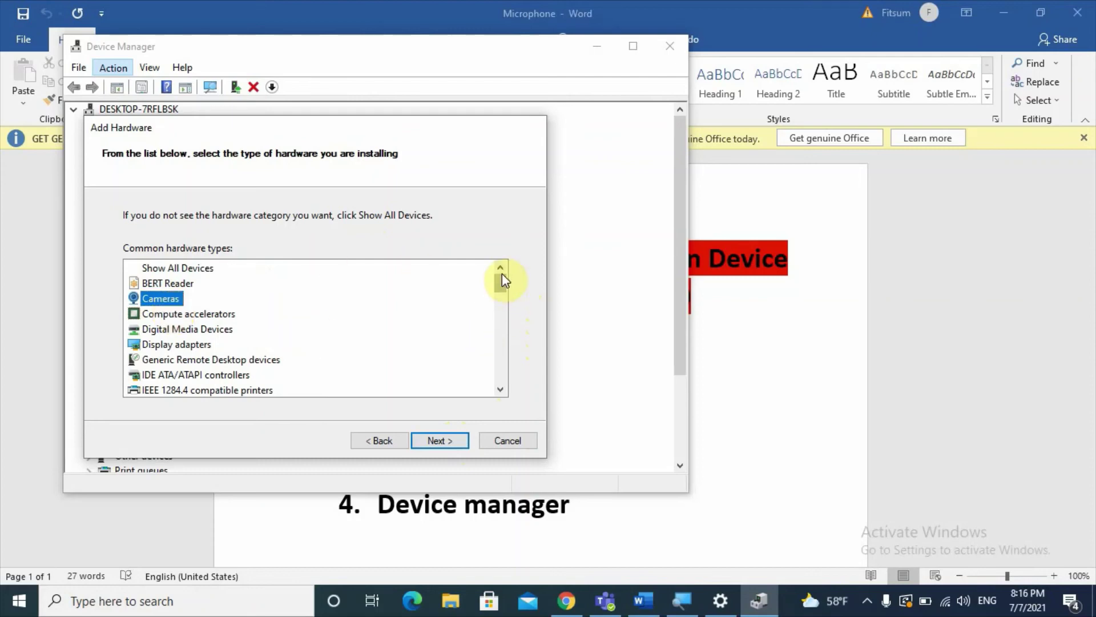
left_click_drag(502, 274, 502, 369)
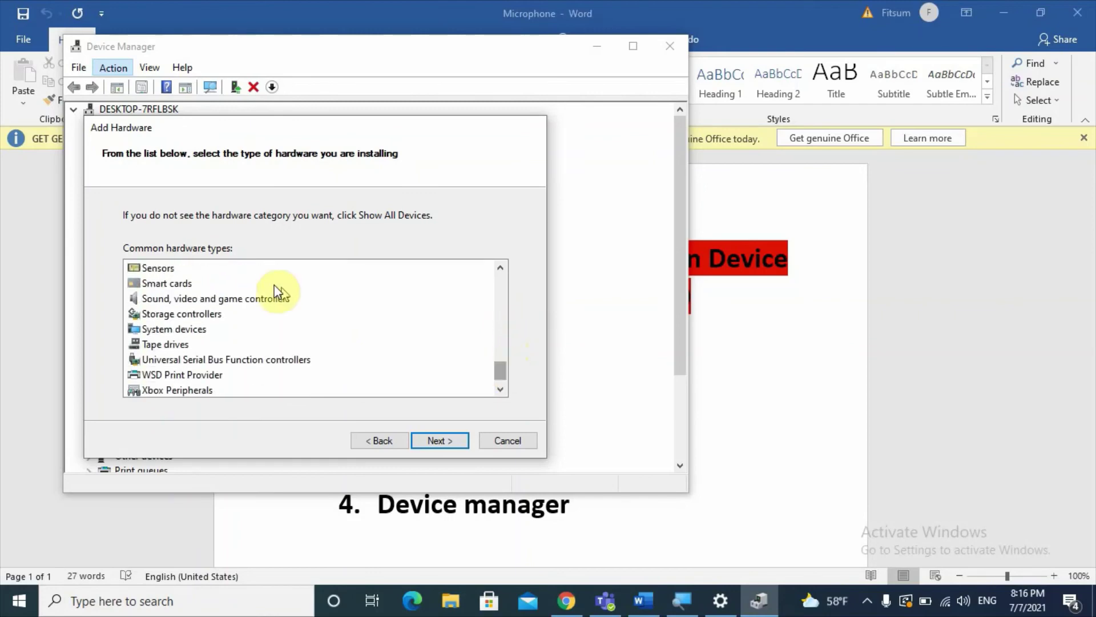
left_click(138, 300)
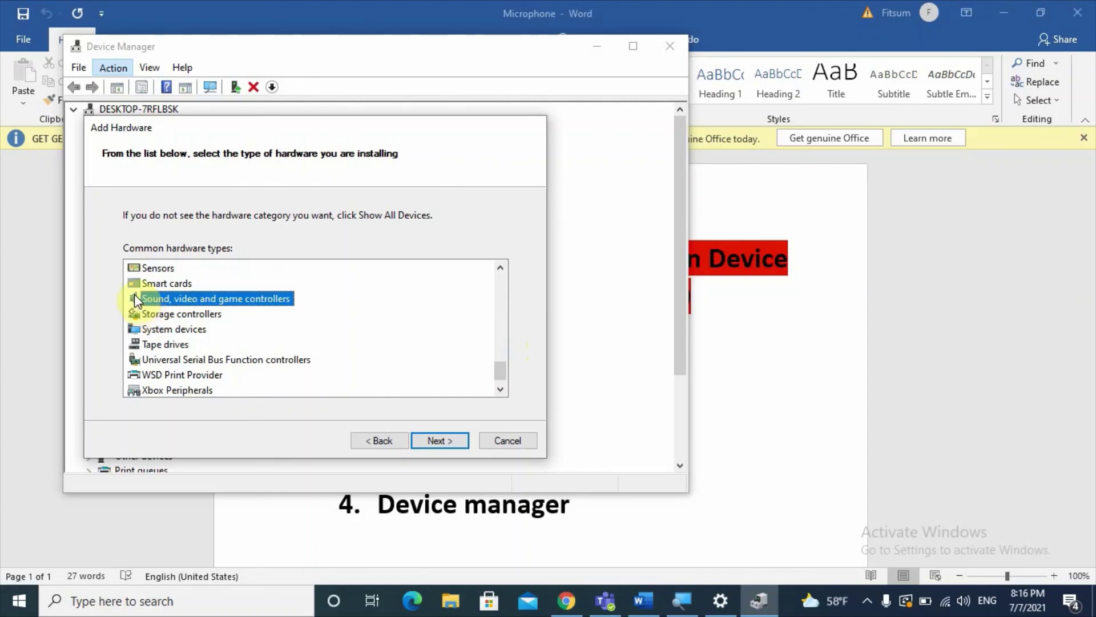
left_click(440, 440)
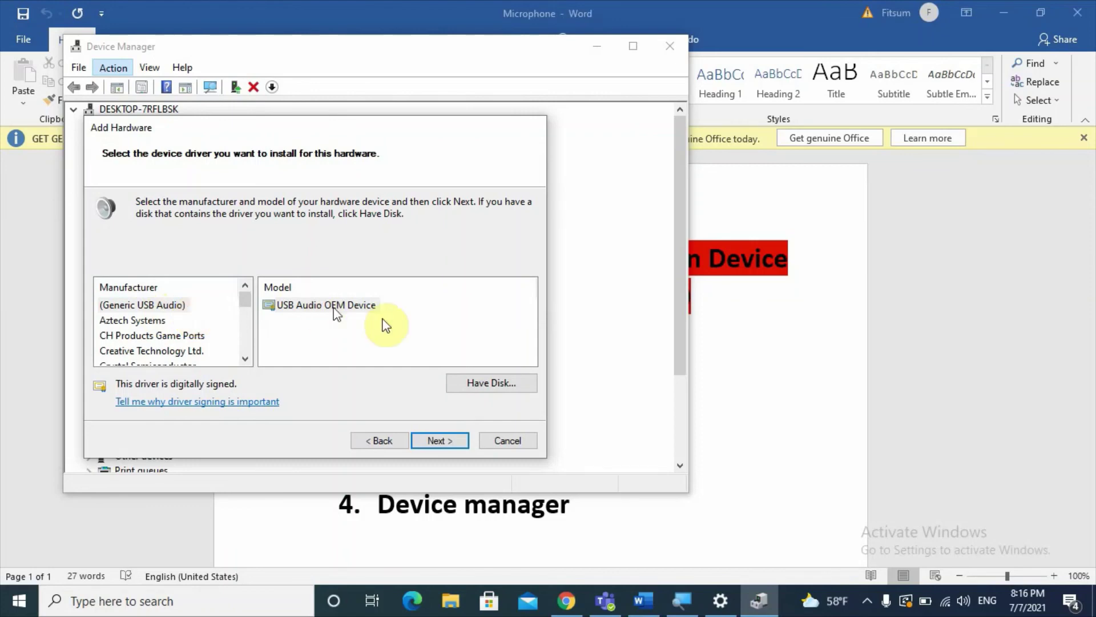
left_click(437, 441)
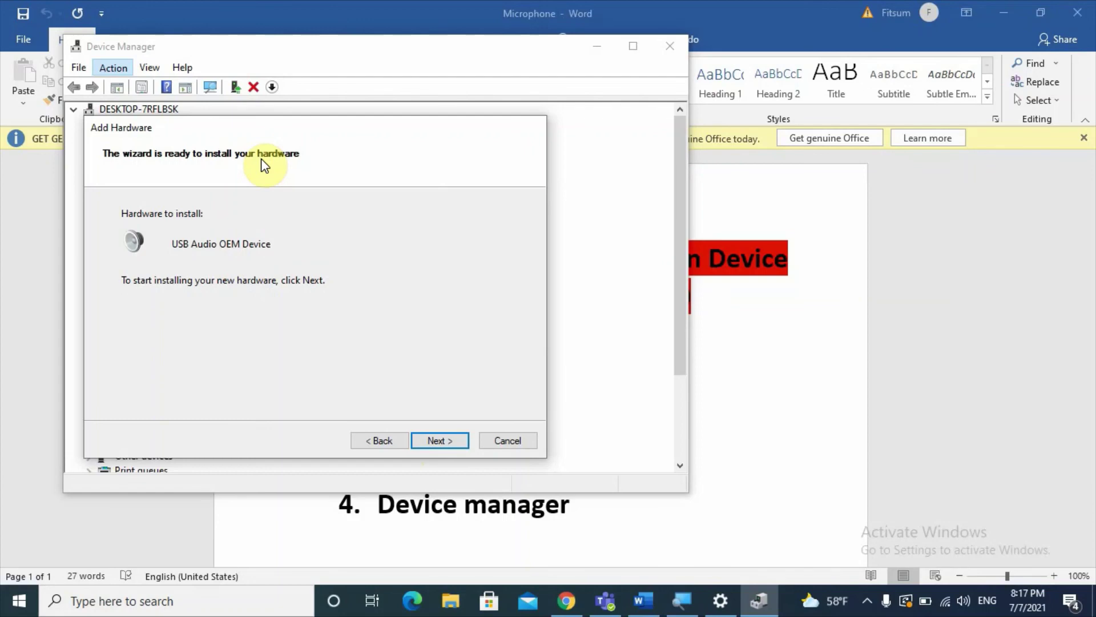
left_click(514, 441)
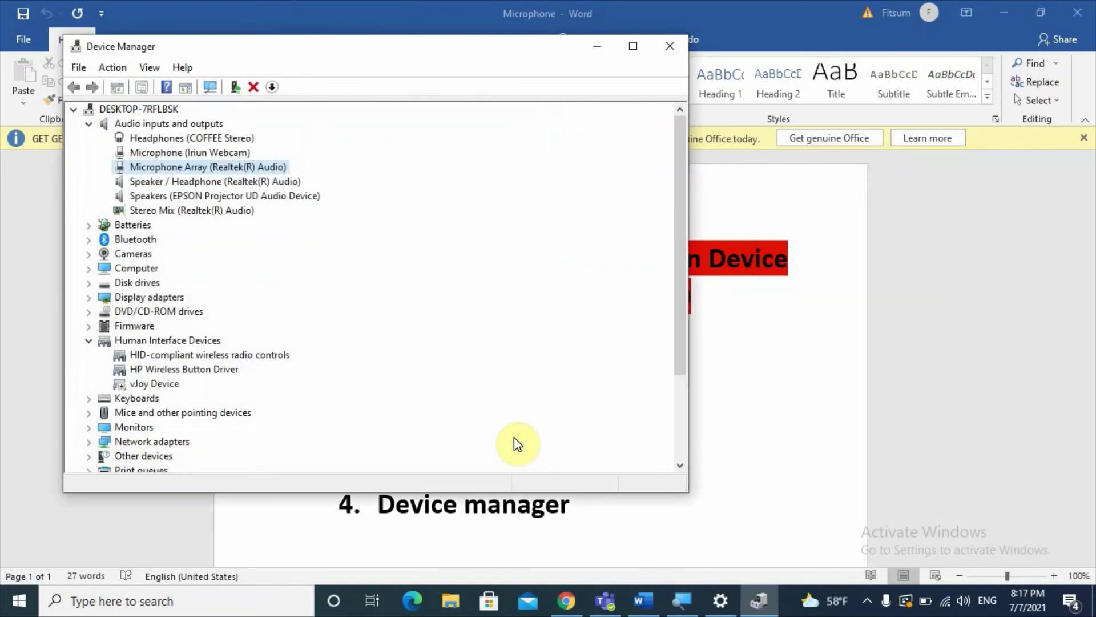
- Close Device Manager and open the Windows Update page under Update & Security in Settings to check for pending updates
left_click(672, 47)
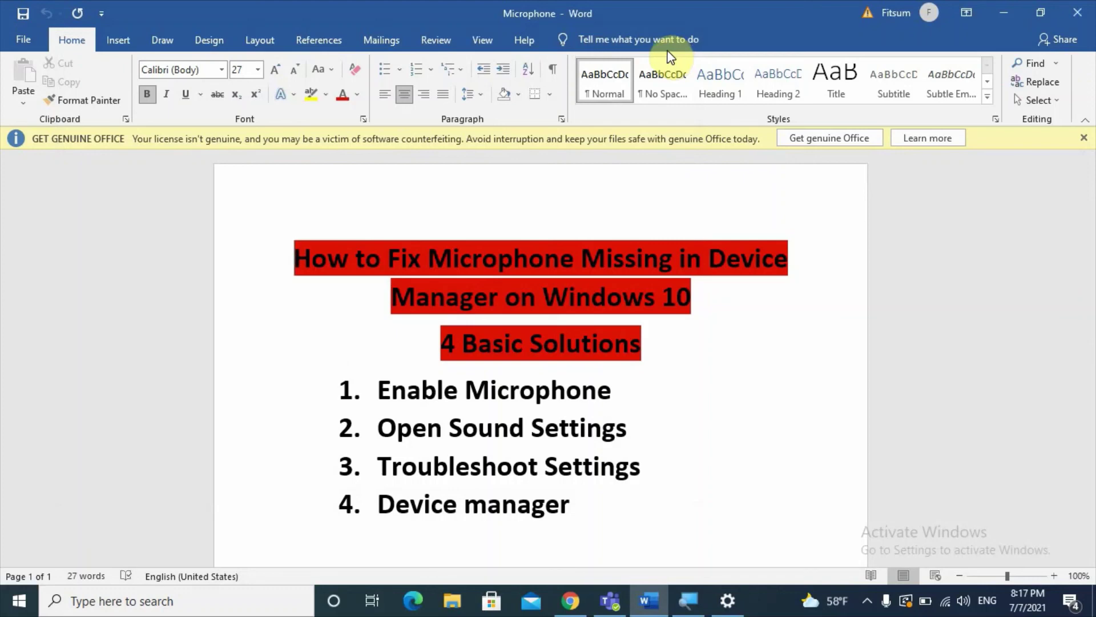
left_click(115, 610)
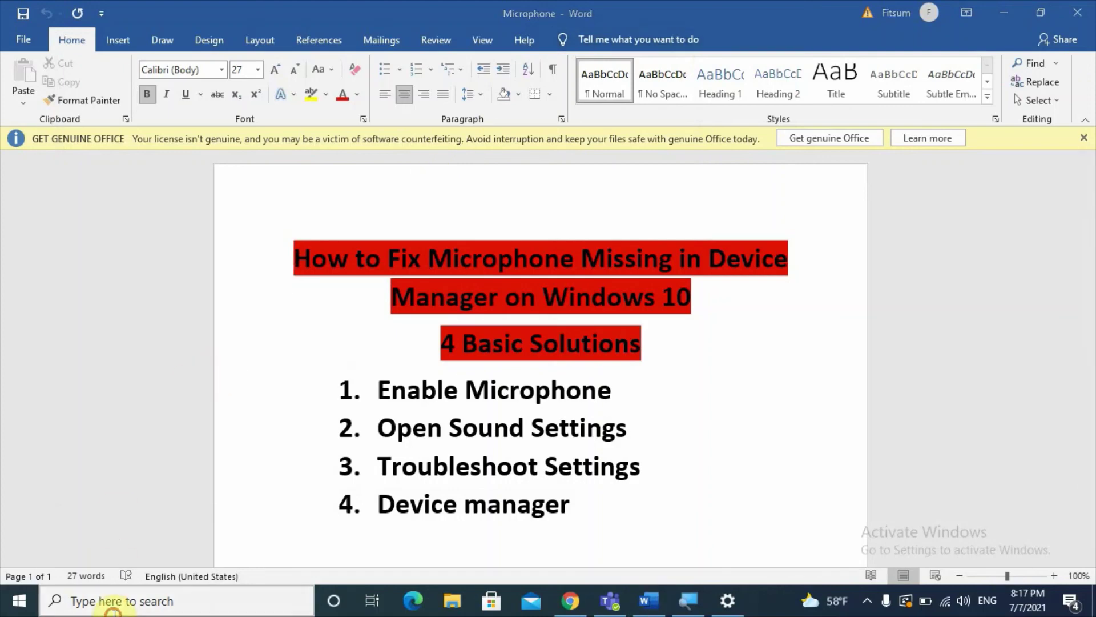
type("setti")
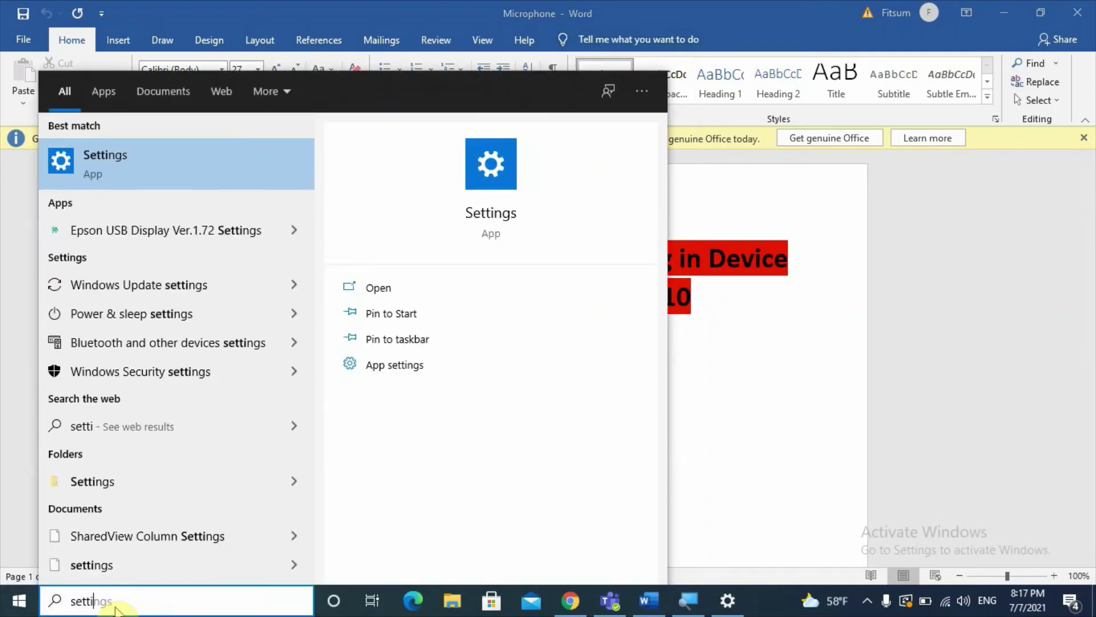
left_click(209, 177)
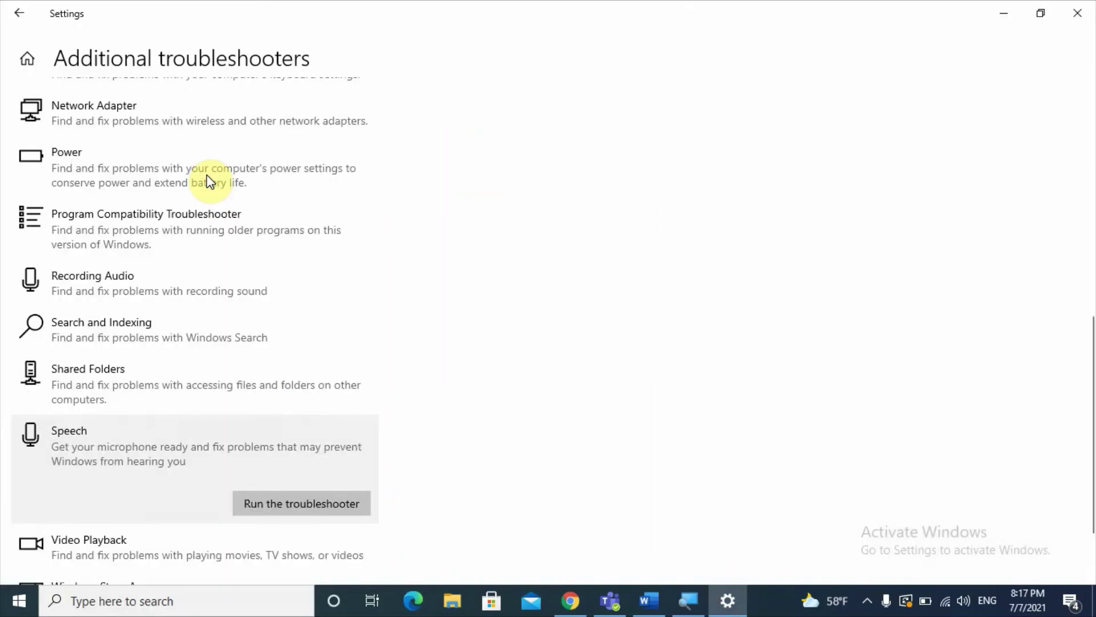
left_click(12, 15)
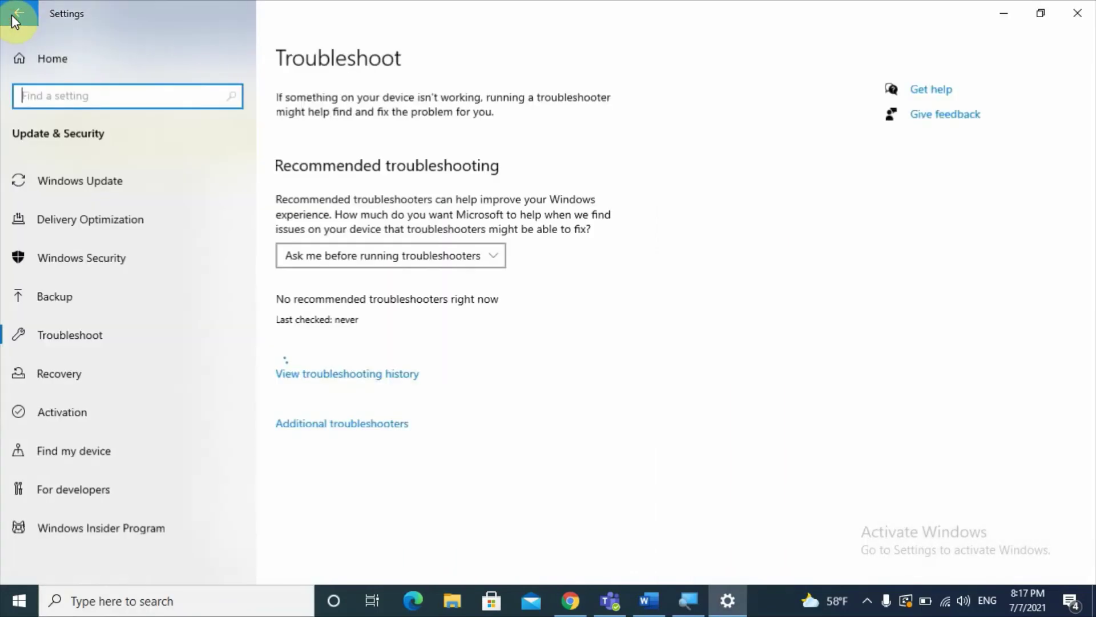
left_click(41, 72)
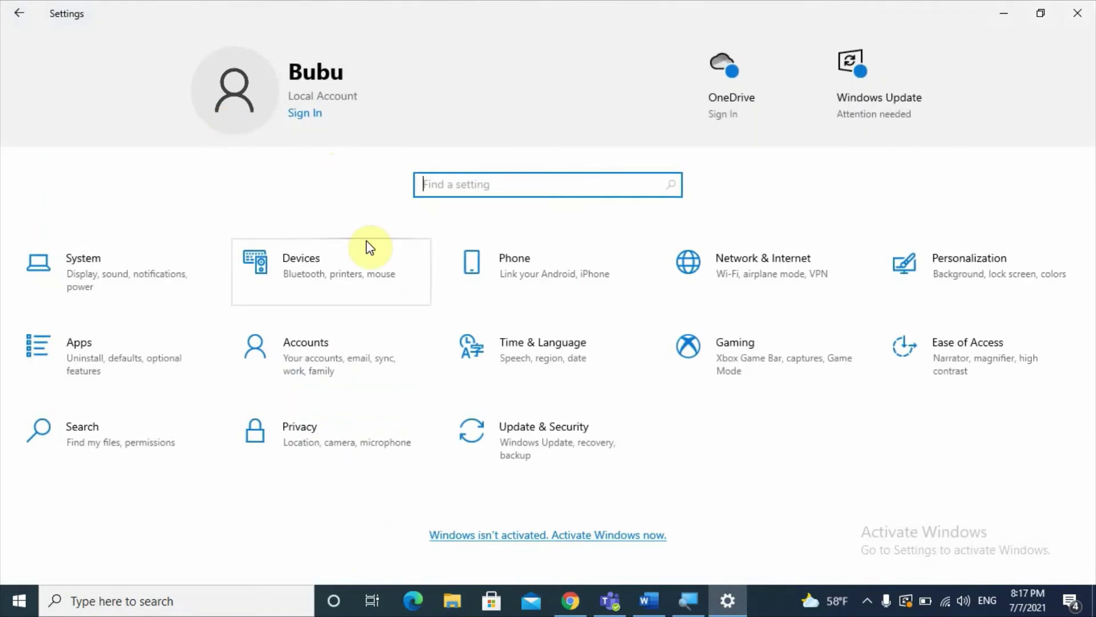
left_click(551, 443)
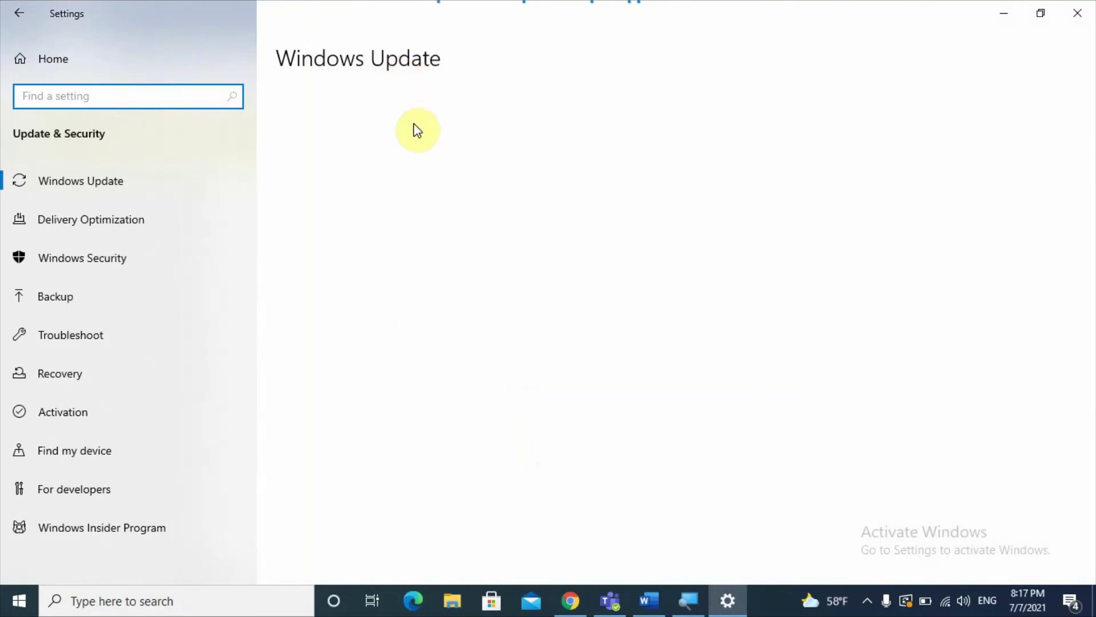
left_click(96, 188)
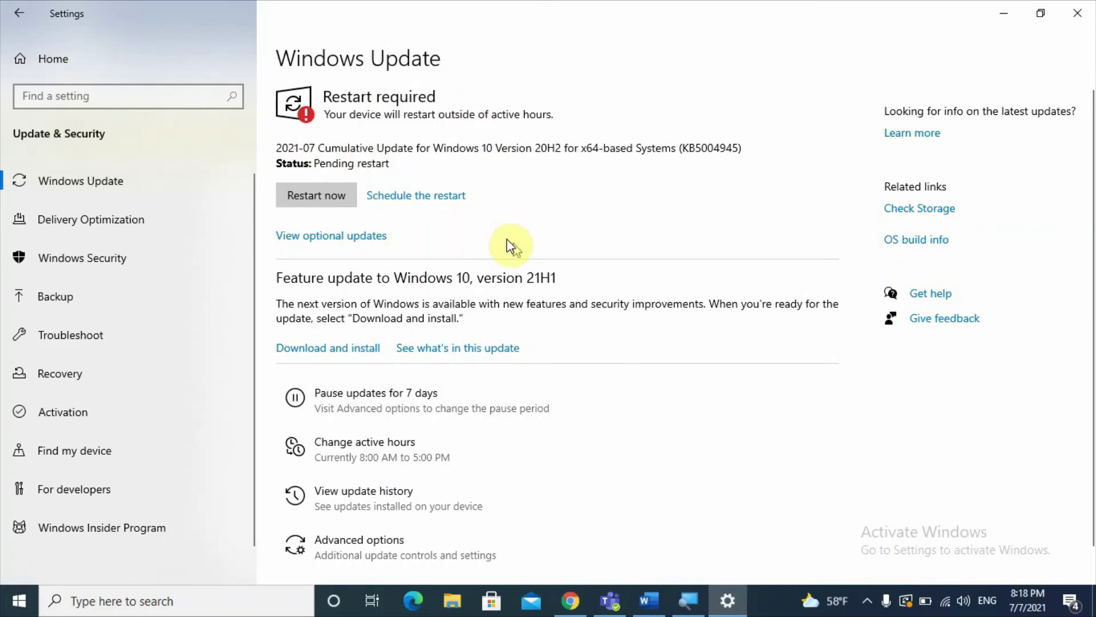
- Return to the Word list of solutions and show the hidden system tray icons
left_click(647, 602)
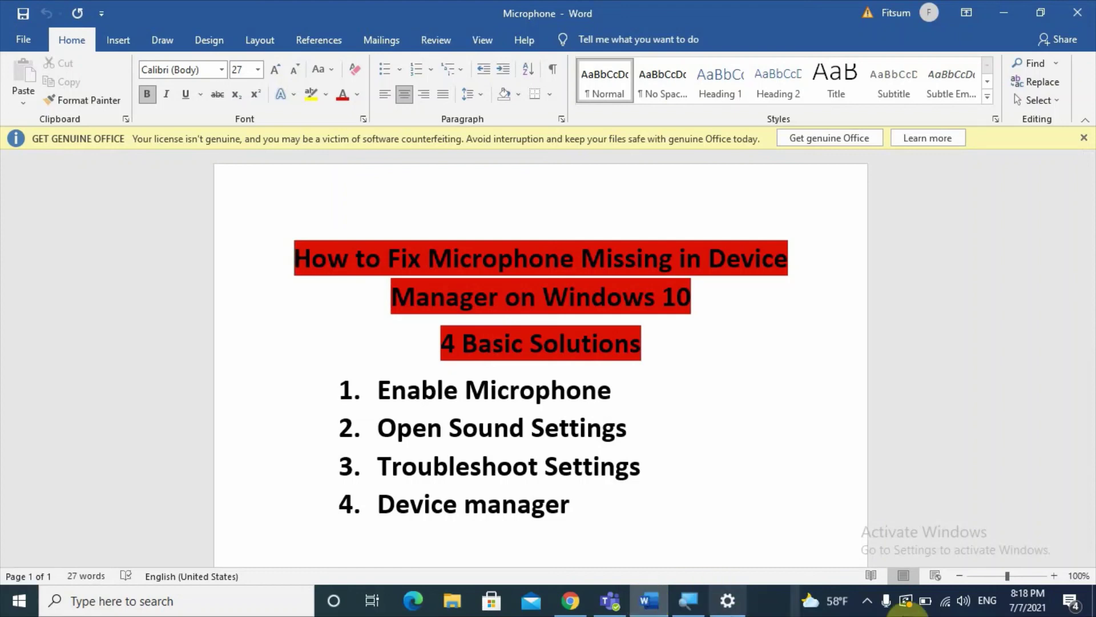
left_click(866, 602)
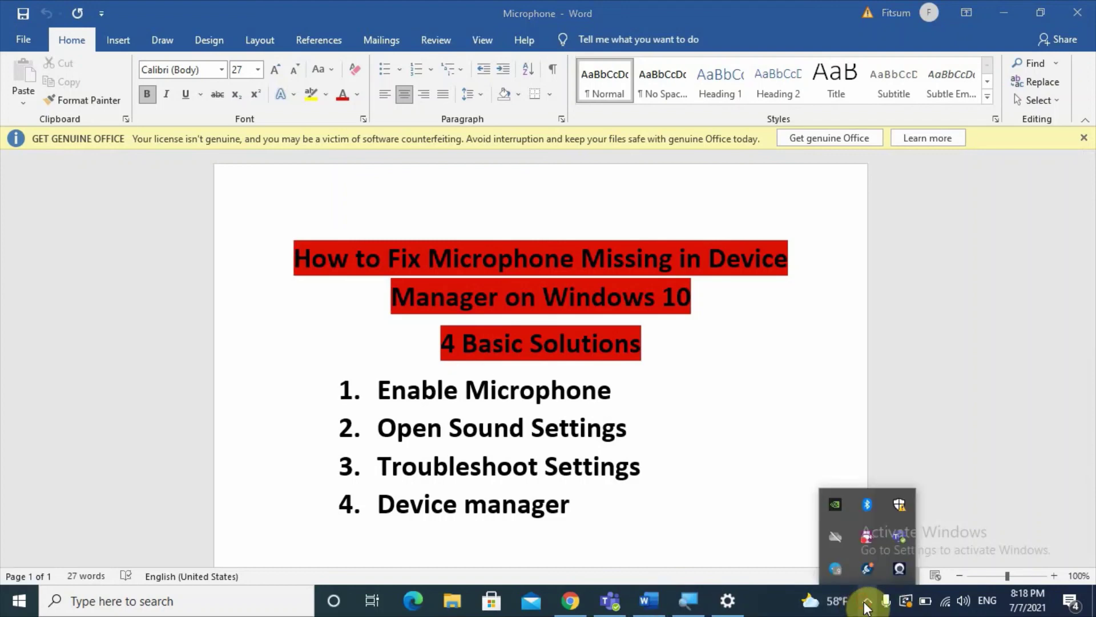